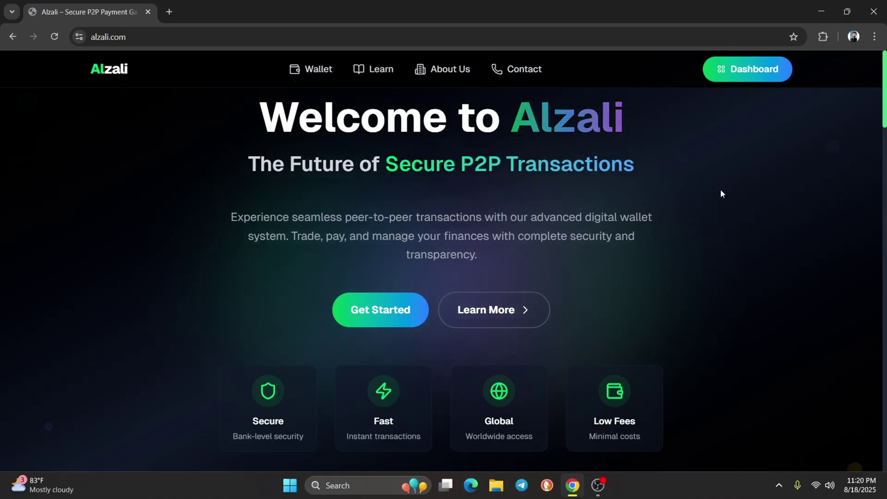
# Go from the Alzali home page to the User Dashboard via the top navigation
pyautogui.click(742, 76)
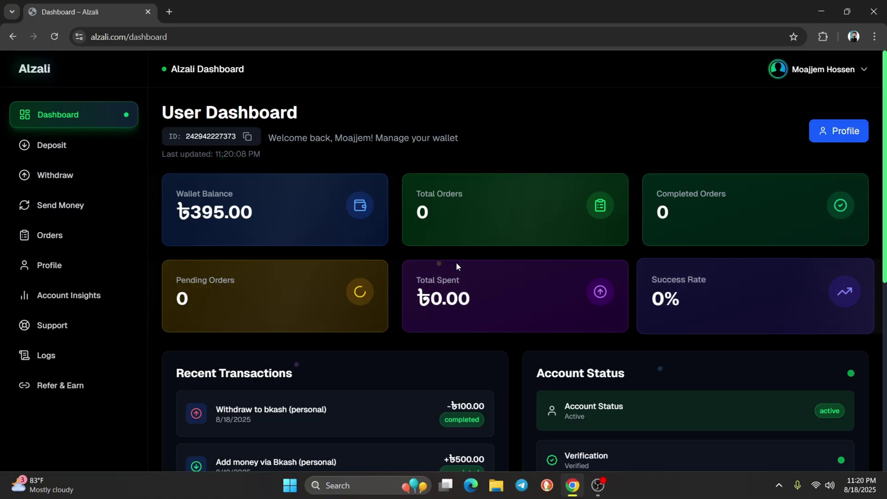
pyautogui.scroll(-4, 499, 317)
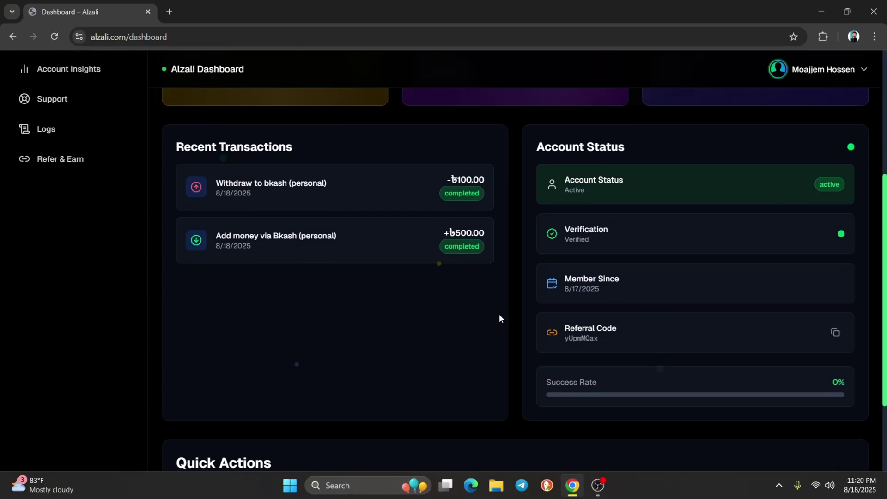
pyautogui.scroll(4, 497, 322)
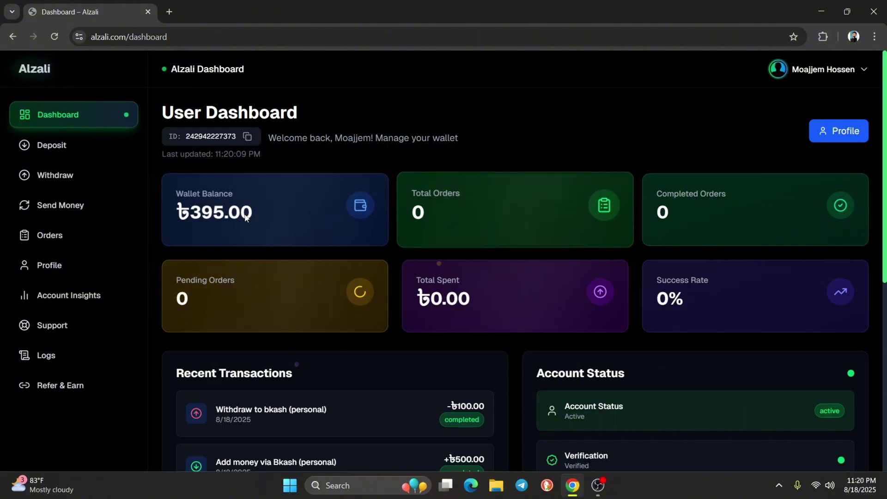
pyautogui.moveTo(318, 217); pyautogui.dragTo(165, 213)
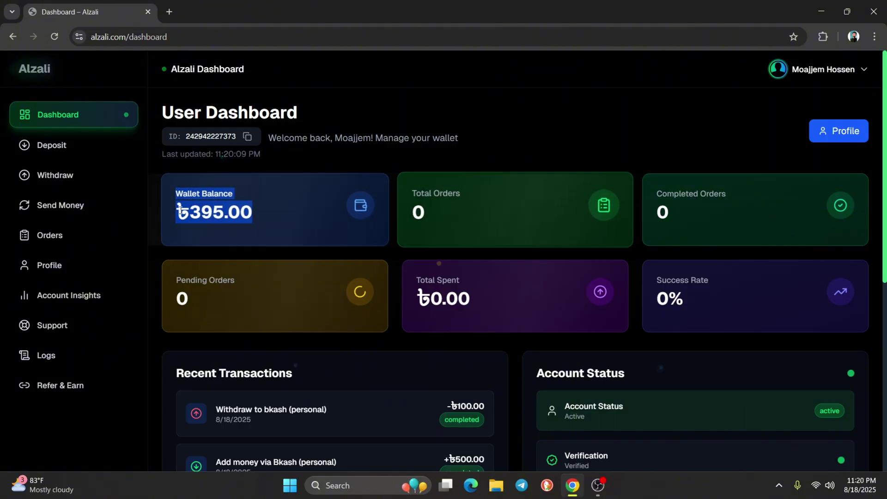
pyautogui.click(427, 218)
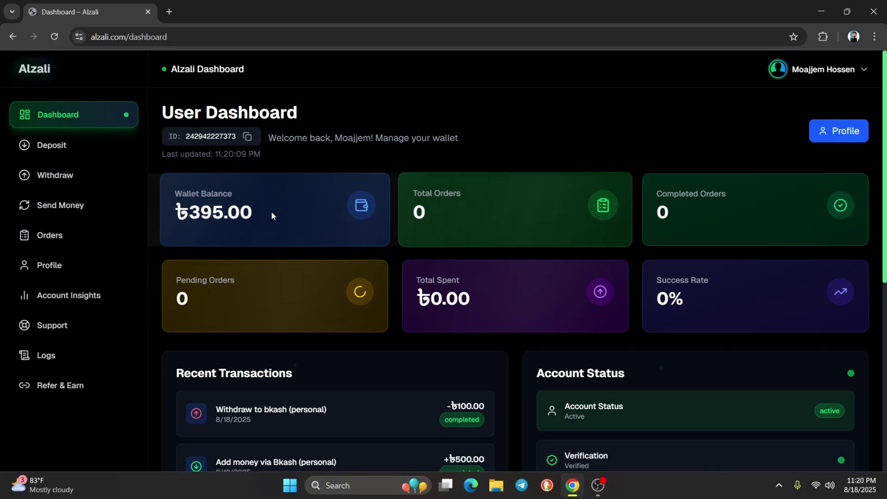
pyautogui.click(87, 155)
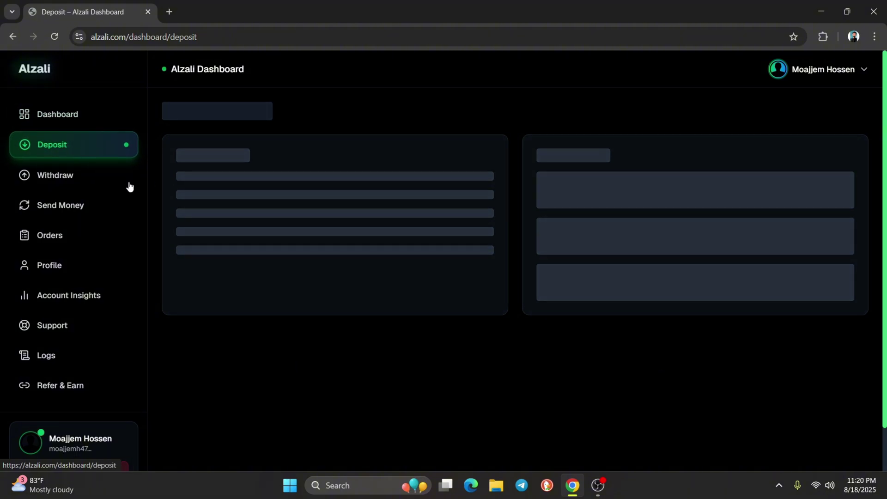
pyautogui.scroll(-3, 289, 320)
pyautogui.scroll(3, 268, 339)
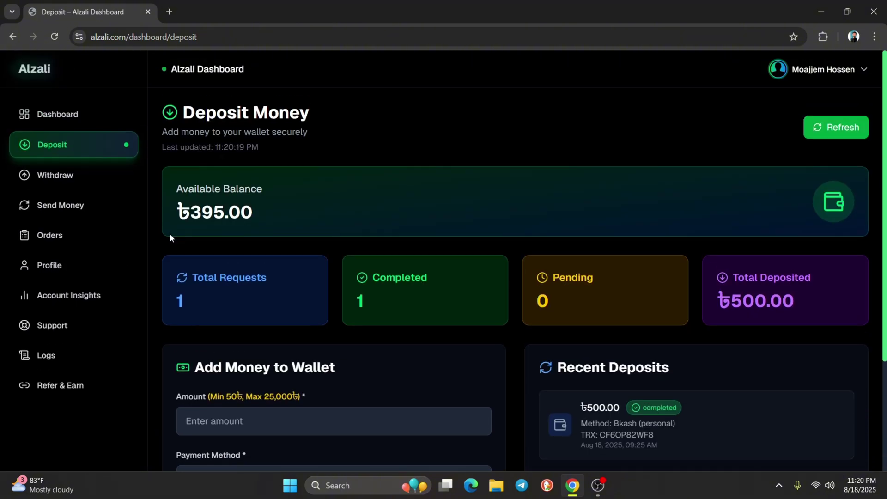
pyautogui.click(92, 121)
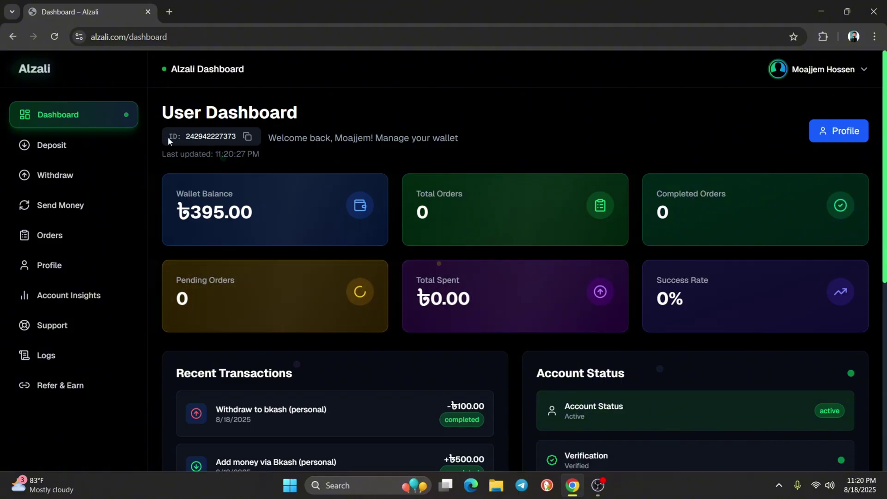
pyautogui.moveTo(169, 138); pyautogui.dragTo(203, 137)
pyautogui.click(206, 136)
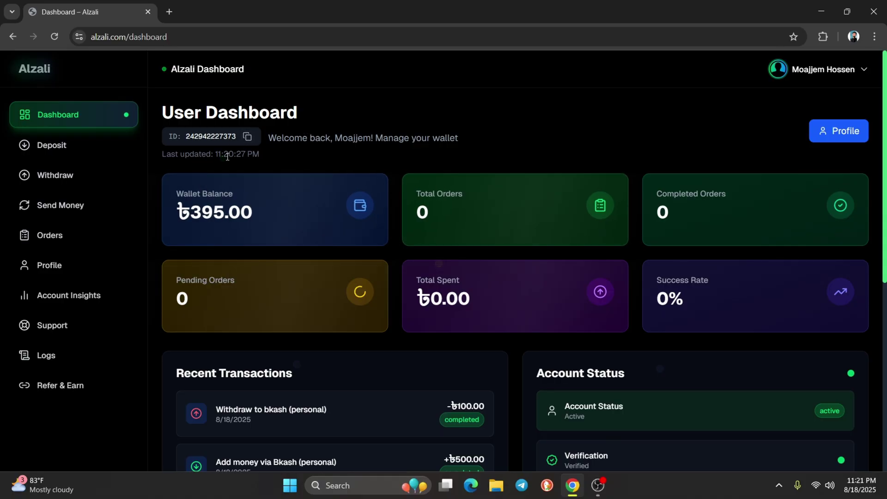
# Glance at the Create New Order form under Orders, then switch to Account Insights
pyautogui.click(78, 238)
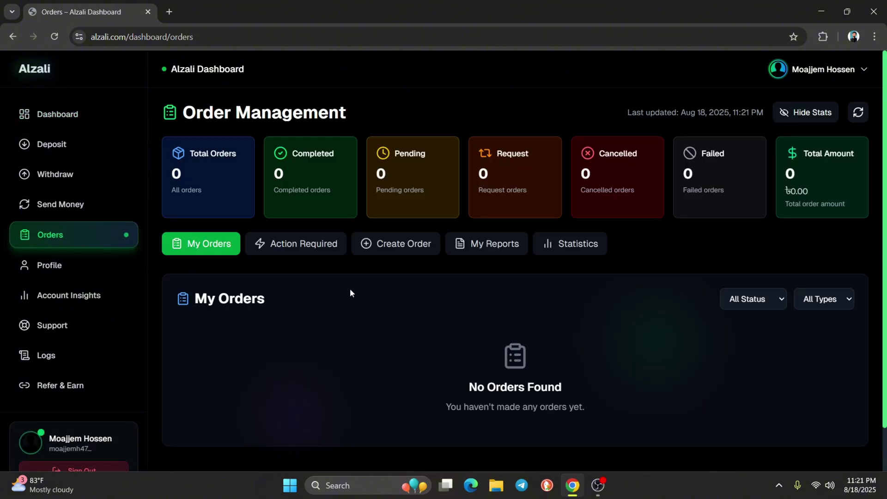
pyautogui.click(399, 247)
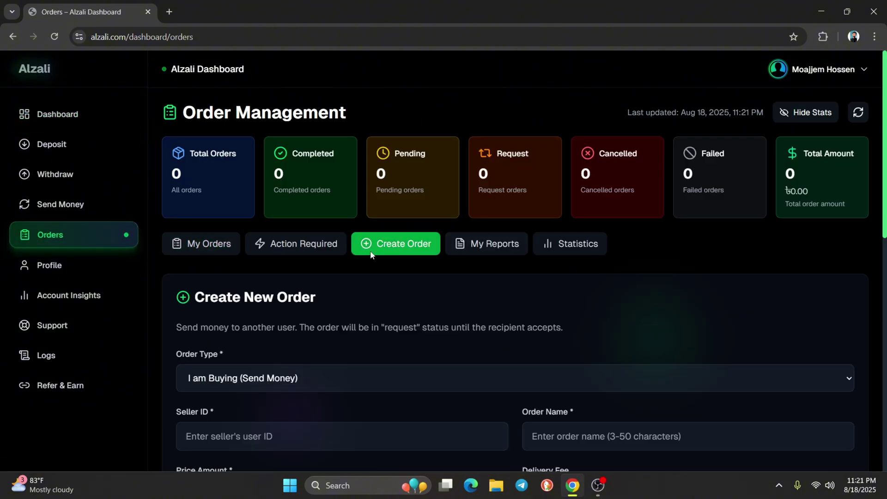
pyautogui.scroll(-9, 345, 305)
pyautogui.scroll(6, 462, 337)
pyautogui.click(250, 331)
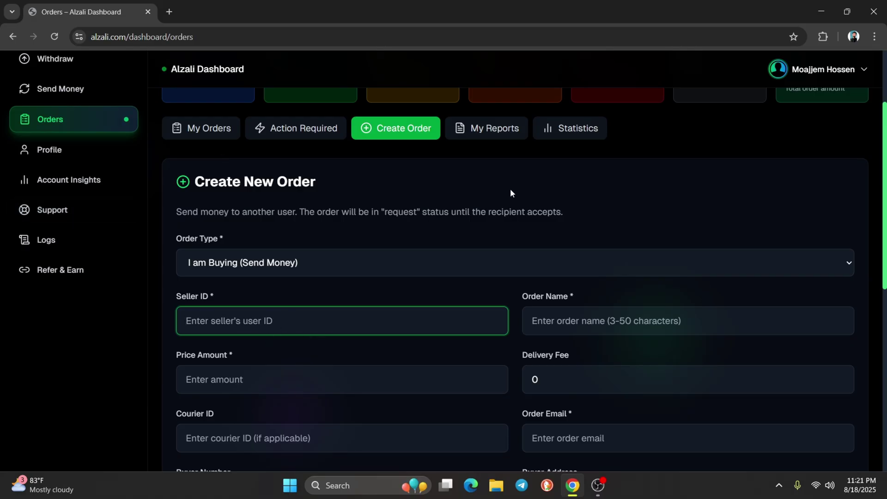
pyautogui.scroll(3, 499, 194)
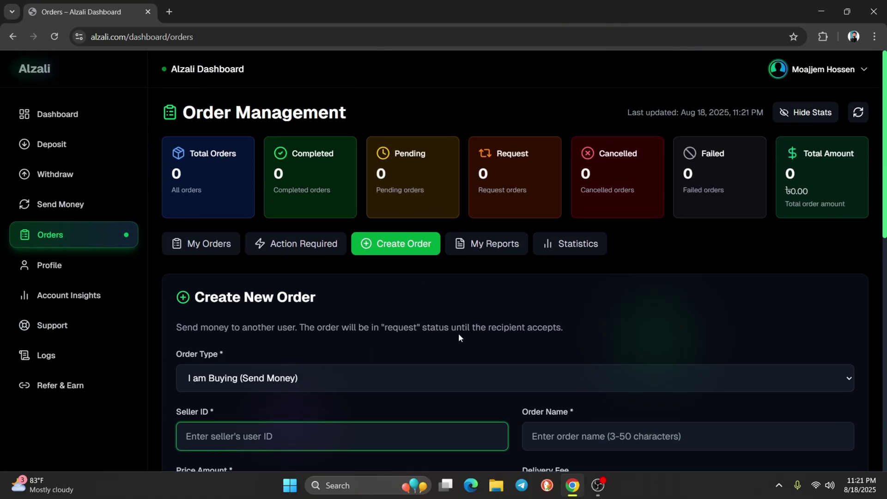
pyautogui.click(64, 301)
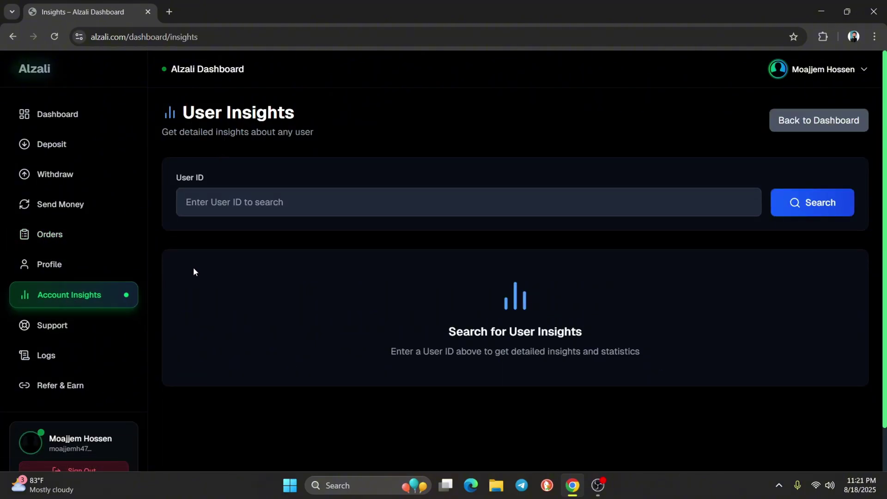
# Search the pasted user ID and check the user's name and join date
pyautogui.click(265, 208)
pyautogui.hotkey('ctrl', 'v')
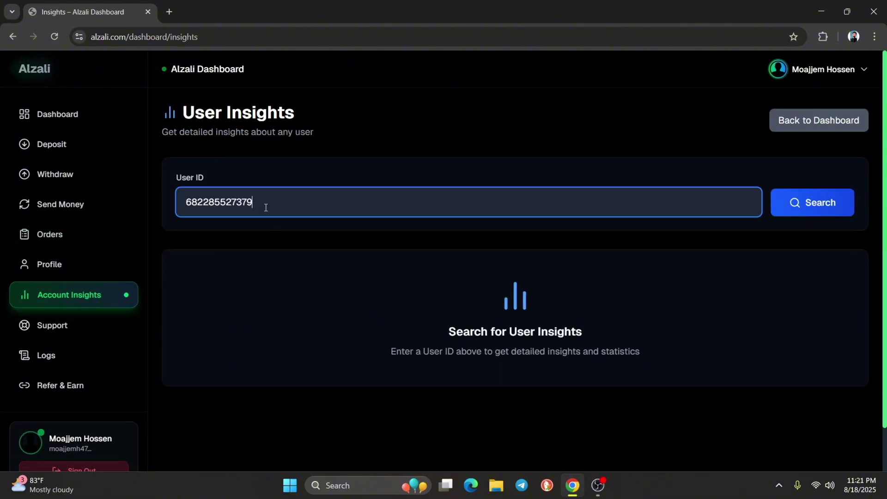
pyautogui.click(808, 216)
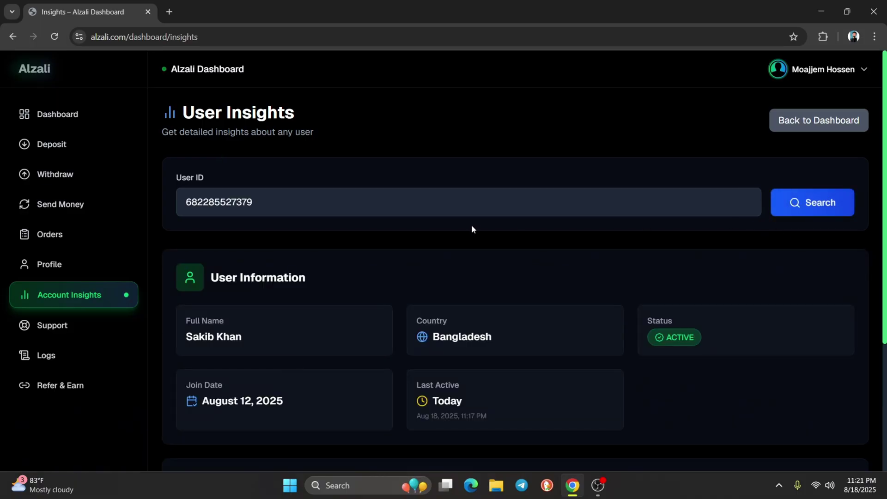
pyautogui.scroll(-1, 209, 284)
pyautogui.moveTo(181, 256); pyautogui.dragTo(276, 270)
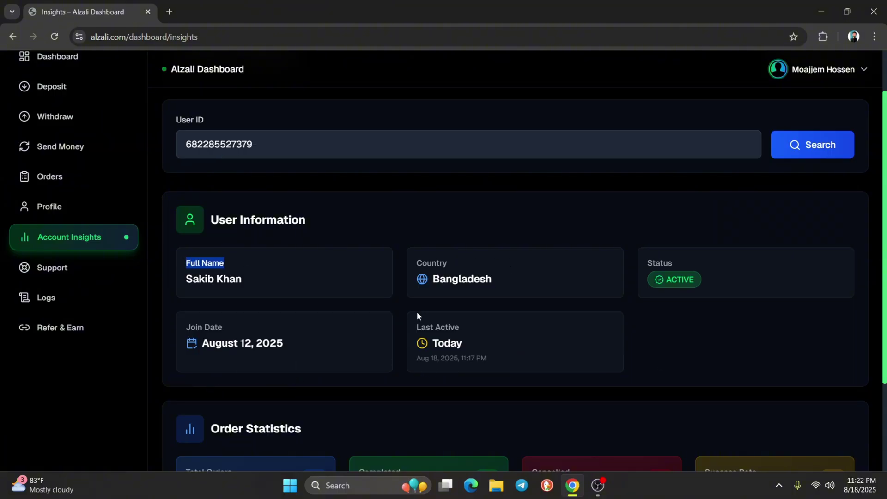
pyautogui.moveTo(417, 315); pyautogui.dragTo(441, 326)
pyautogui.click(423, 342)
# Review the order statistics: 7 total, 5 completed, 1 rejected, 83% success rate
pyautogui.scroll(-2, 390, 338)
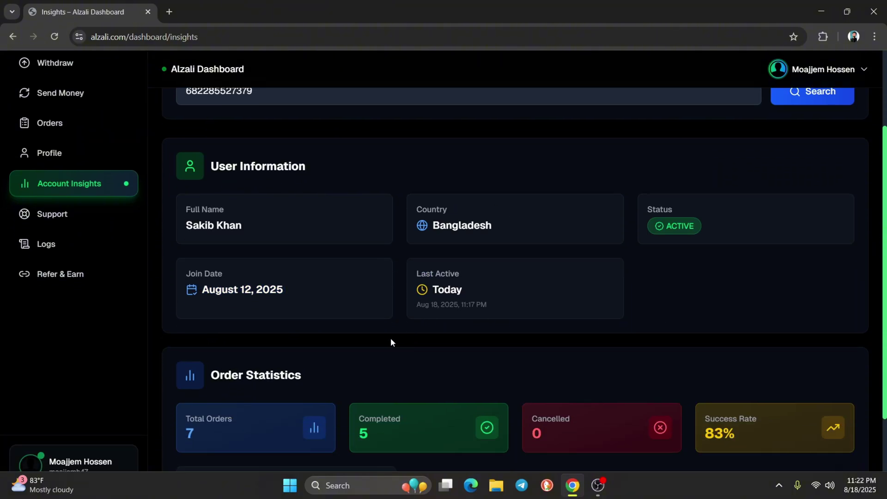
pyautogui.moveTo(185, 352); pyautogui.dragTo(225, 349)
pyautogui.moveTo(228, 349); pyautogui.dragTo(245, 351)
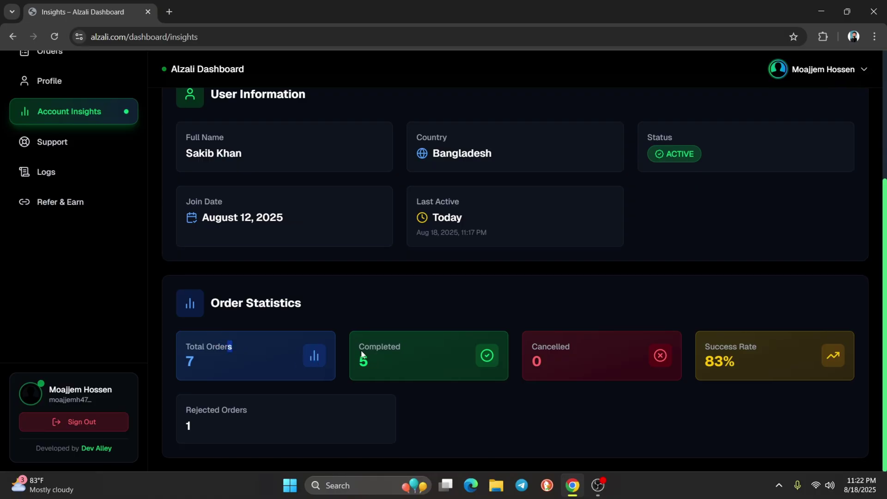
pyautogui.moveTo(354, 344); pyautogui.dragTo(378, 354)
pyautogui.moveTo(699, 347); pyautogui.dragTo(764, 342)
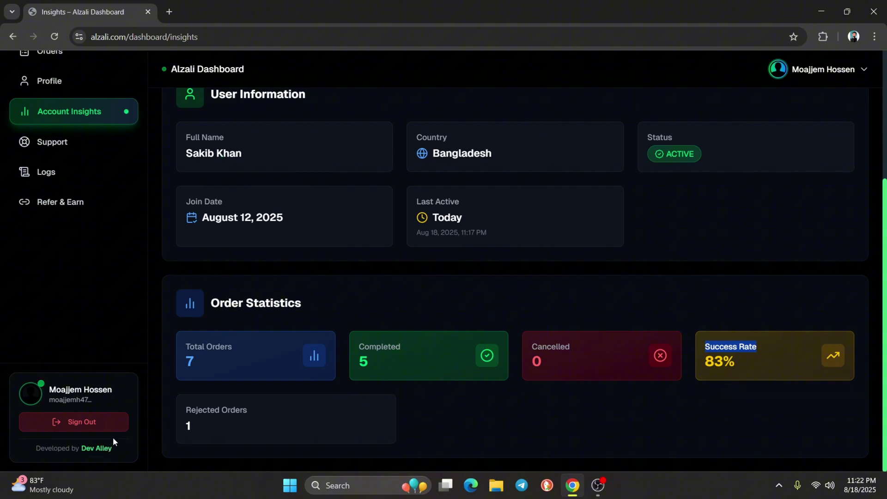
pyautogui.moveTo(187, 410); pyautogui.dragTo(219, 433)
pyautogui.click(470, 353)
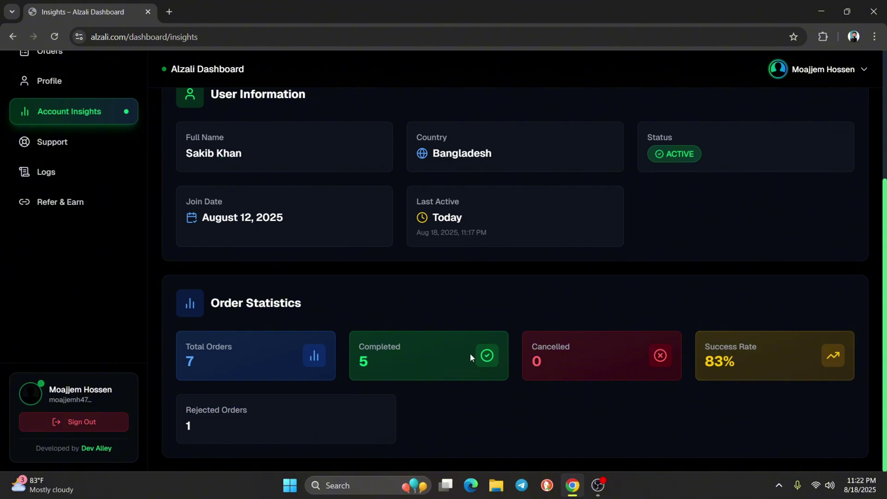
pyautogui.moveTo(531, 347); pyautogui.dragTo(542, 365)
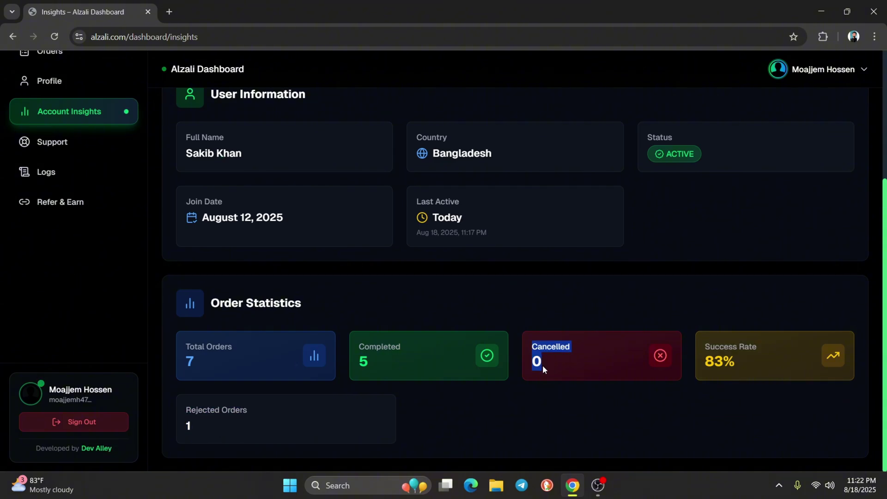
pyautogui.click(541, 363)
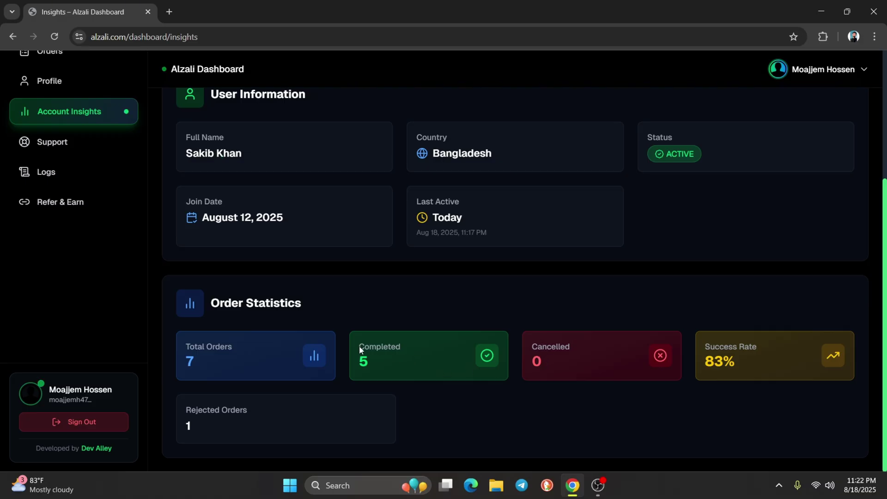
pyautogui.moveTo(359, 345); pyautogui.dragTo(404, 380)
pyautogui.click(276, 422)
pyautogui.moveTo(185, 413); pyautogui.dragTo(222, 451)
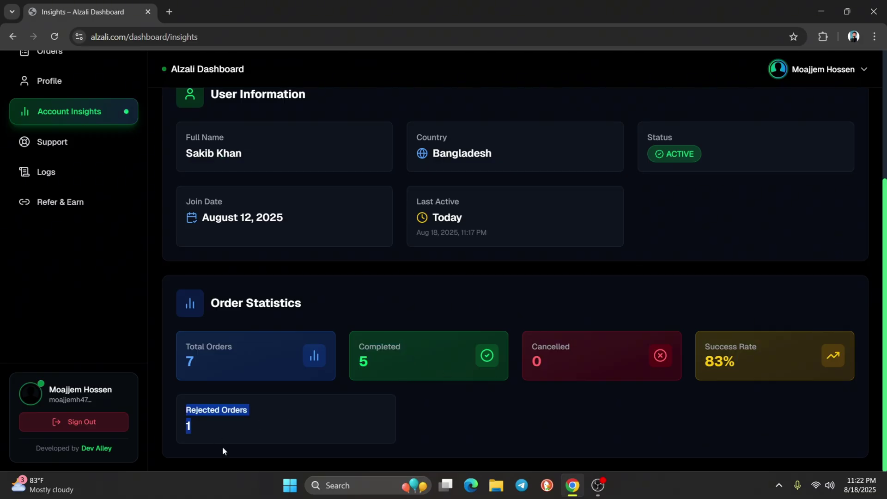
pyautogui.click(389, 349)
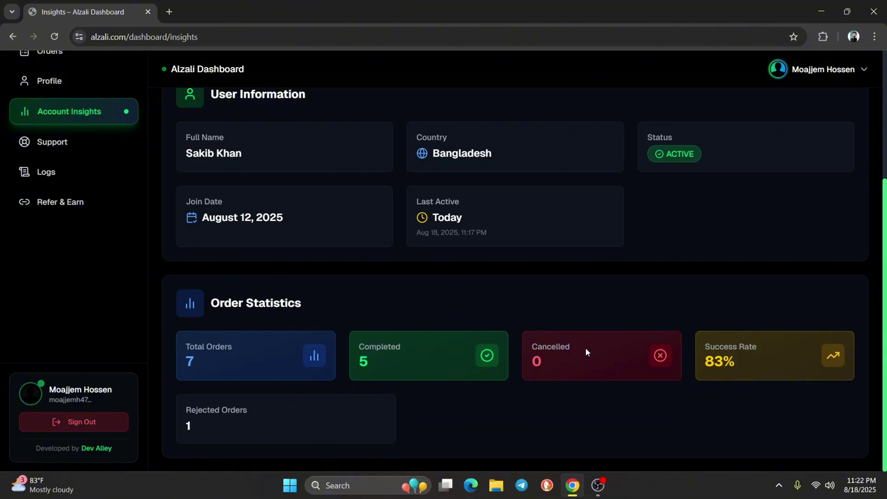
pyautogui.scroll(4, 665, 349)
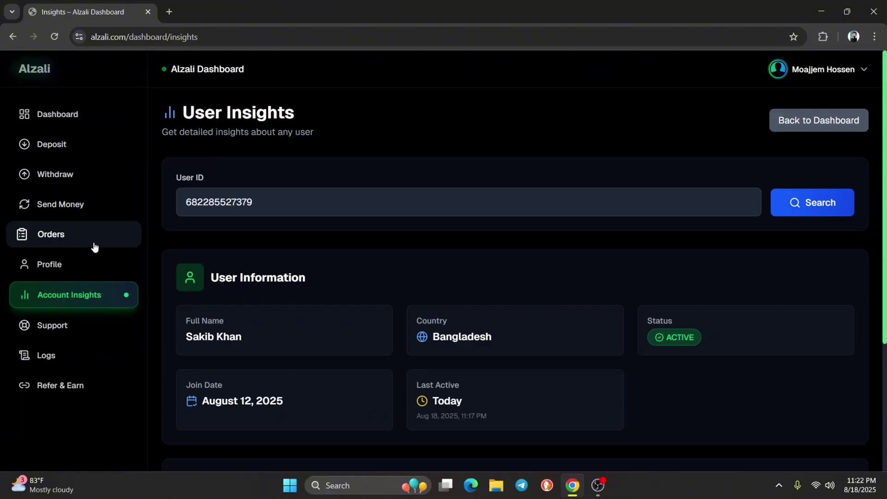
# Open the Create New Order form and try the selling order type before clearing it
pyautogui.click(80, 245)
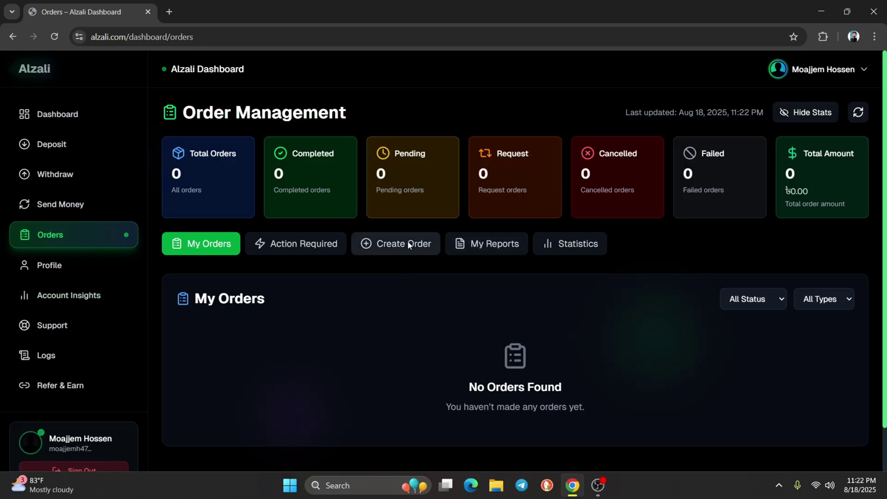
pyautogui.click(409, 245)
pyautogui.scroll(-3, 408, 245)
pyautogui.click(268, 264)
pyautogui.click(268, 265)
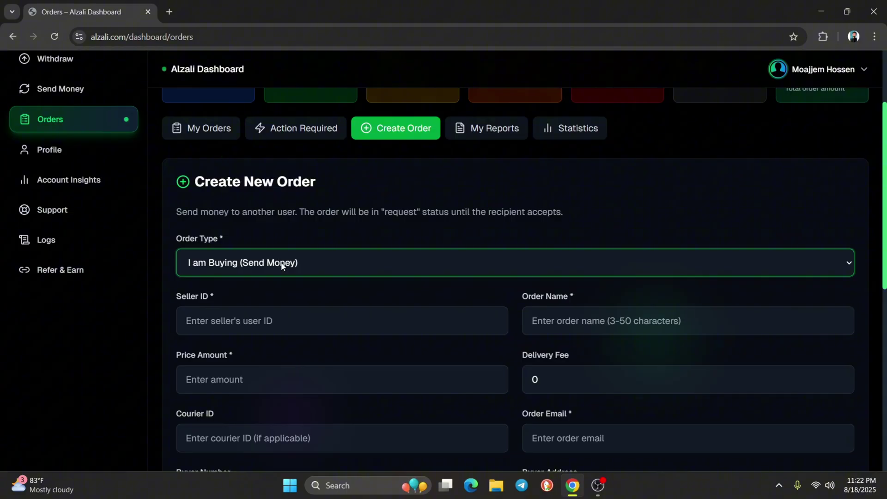
pyautogui.click(283, 265)
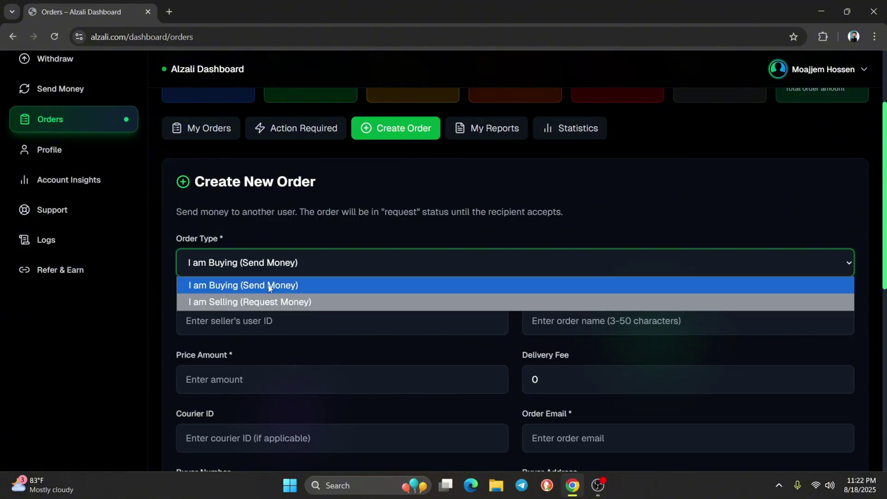
pyautogui.click(263, 268)
pyautogui.click(262, 264)
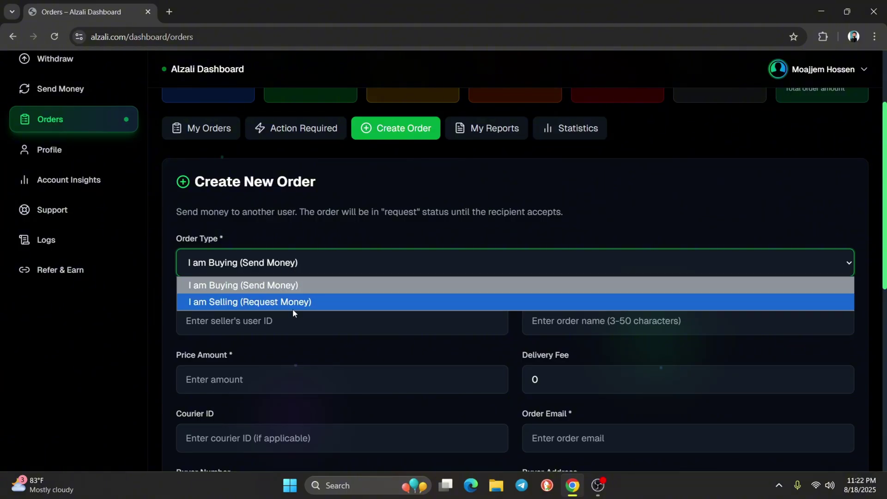
pyautogui.click(264, 300)
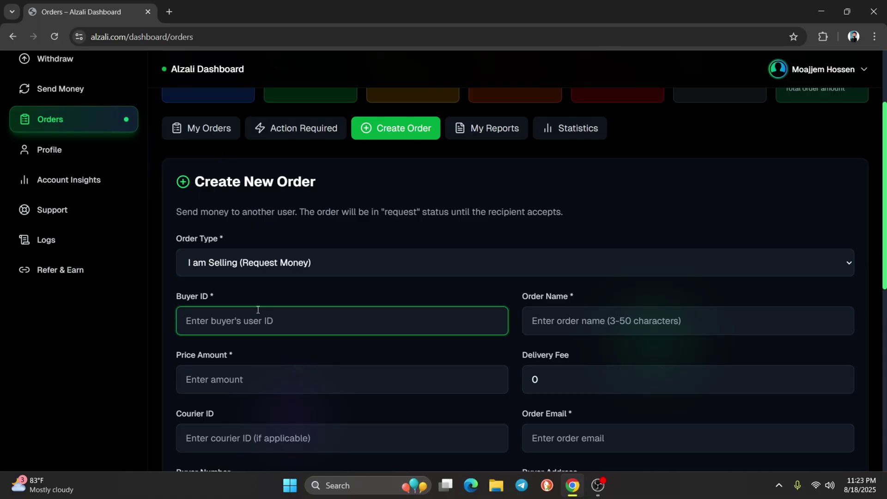
pyautogui.hotkey('ctrl', 'v')
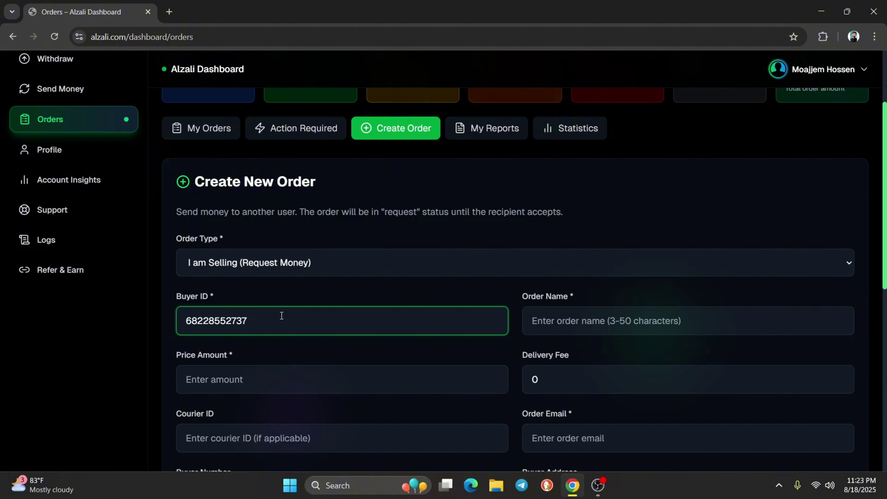
pyautogui.press('BackSpace')
pyautogui.press('BackSpace')
pyautogui.press('BackSpace')
pyautogui.press('BackSpace')
pyautogui.press('BackSpace')
pyautogui.press('BackSpace')
pyautogui.press('BackSpace')
pyautogui.press('BackSpace')
pyautogui.press('BackSpace')
pyautogui.press('BackSpace')
pyautogui.press('BackSpace')
# Set Order Type to 'I am Buying (Send Money)' and paste the seller's user ID
pyautogui.click(287, 263)
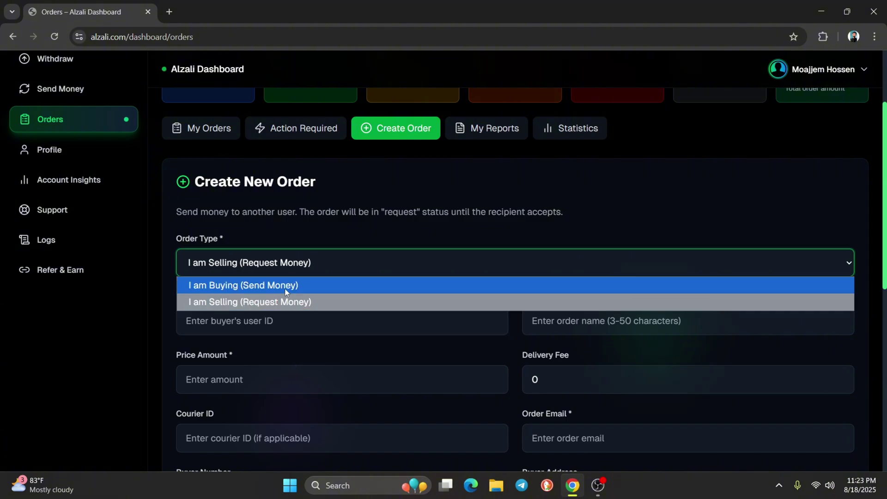
pyautogui.click(285, 286)
pyautogui.click(253, 319)
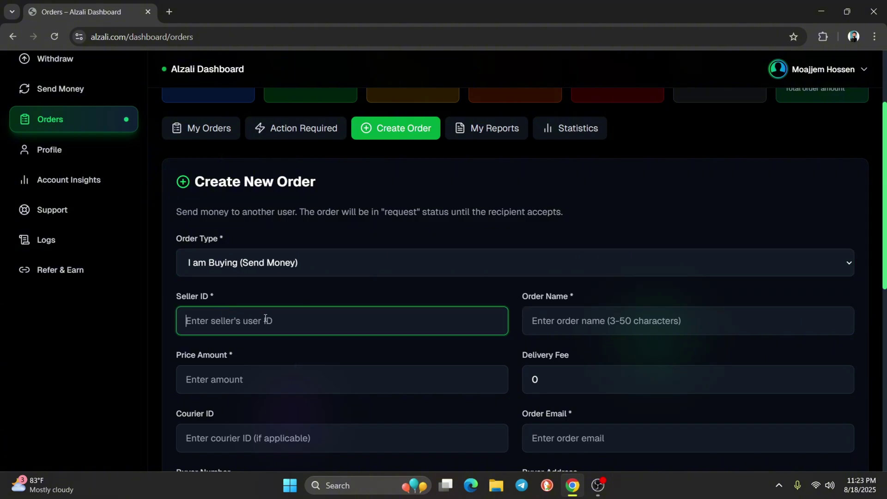
pyautogui.hotkey('ctrl', 'v')
pyautogui.click(284, 297)
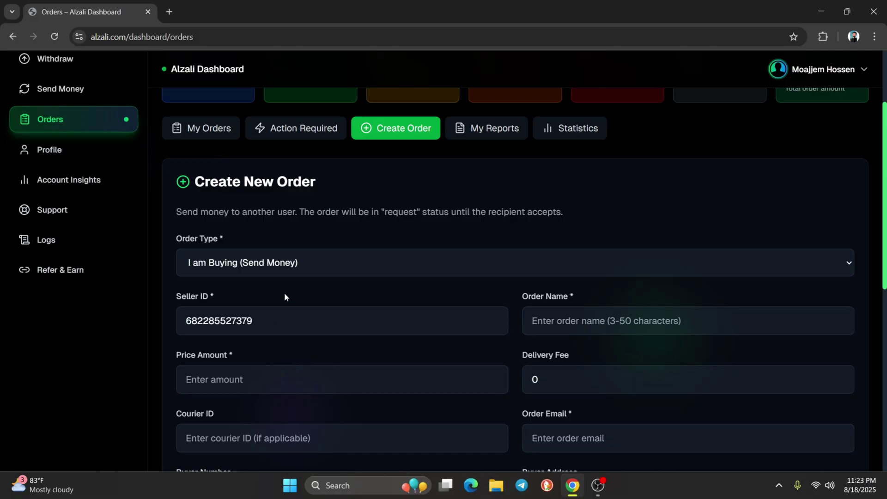
pyautogui.moveTo(185, 320); pyautogui.dragTo(279, 317)
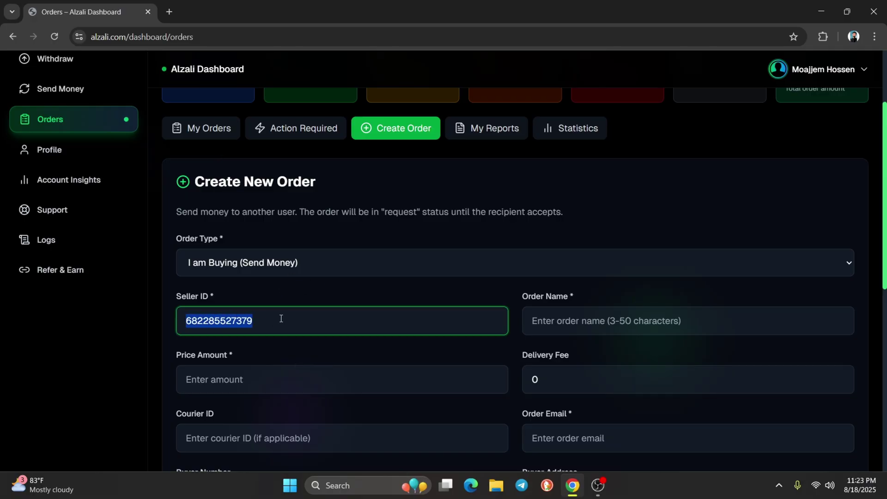
pyautogui.click(281, 286)
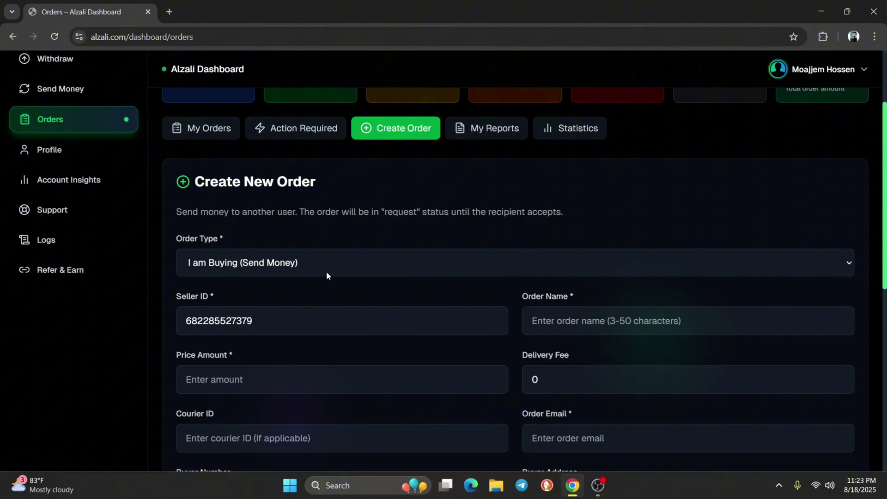
pyautogui.scroll(-2, 298, 277)
# Enter order name 'Oder For video', price 200 and delivery fee 80
pyautogui.moveTo(517, 176); pyautogui.dragTo(600, 176)
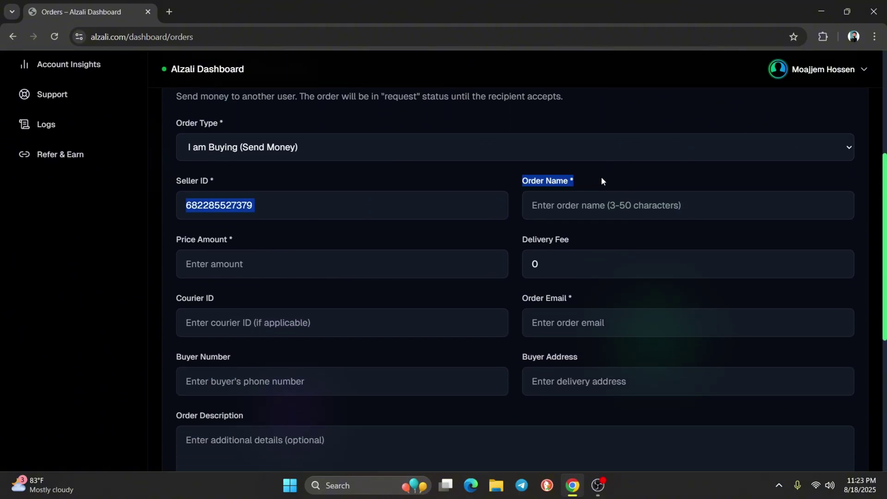
pyautogui.click(591, 206)
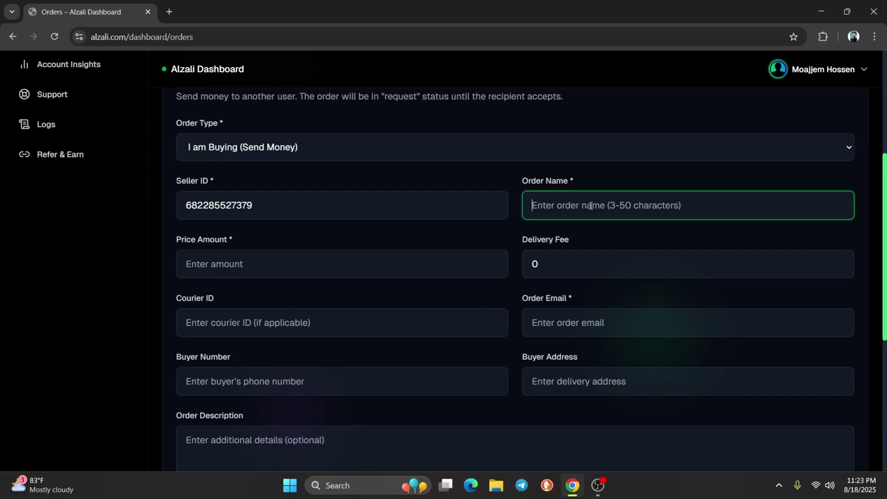
pyautogui.write('Oder For video')
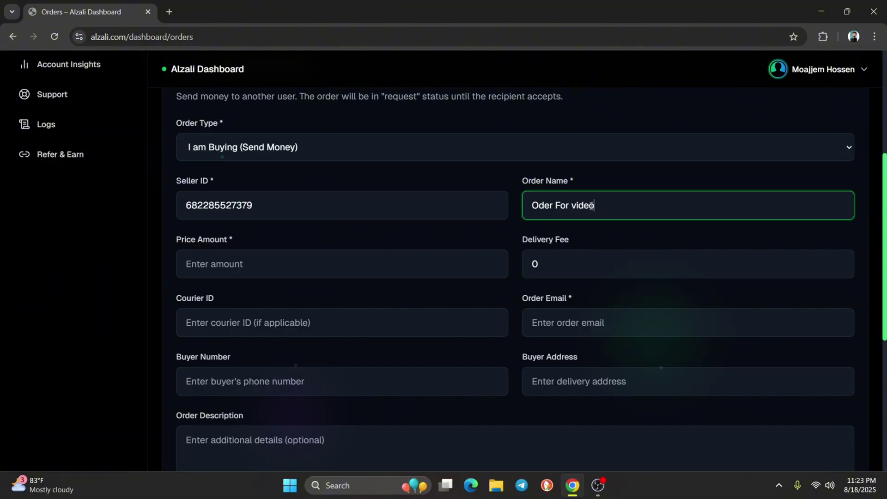
pyautogui.click(200, 261)
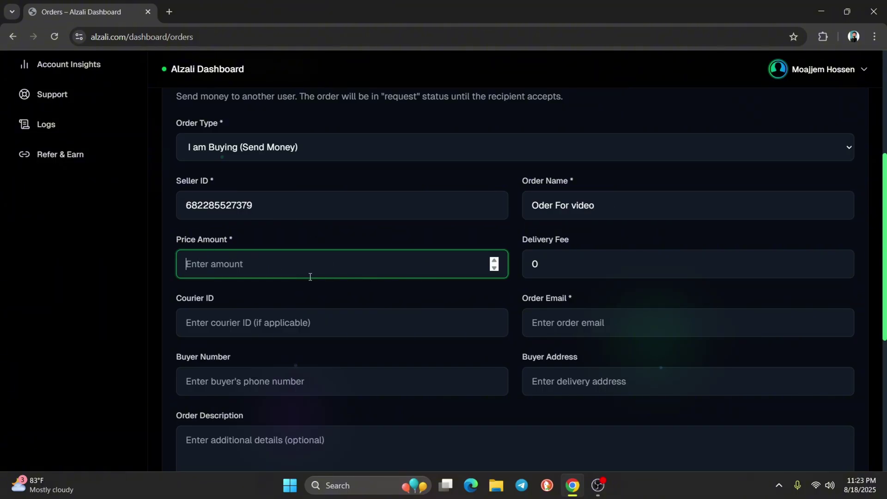
pyautogui.write('200')
pyautogui.doubleClick(565, 266)
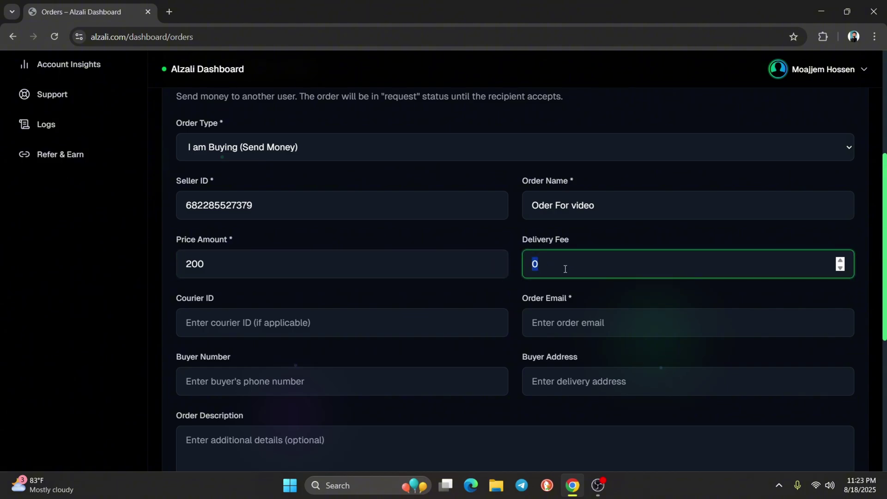
pyautogui.write('1')
pyautogui.press('BackSpace')
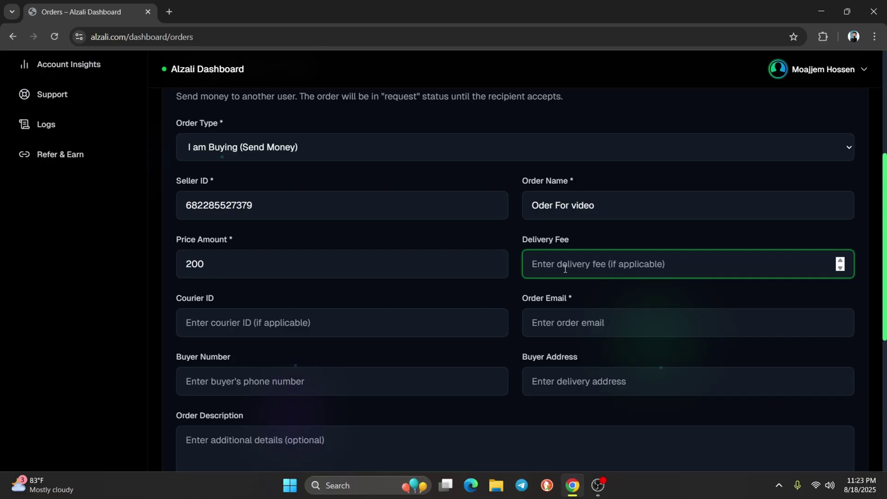
pyautogui.write('80')
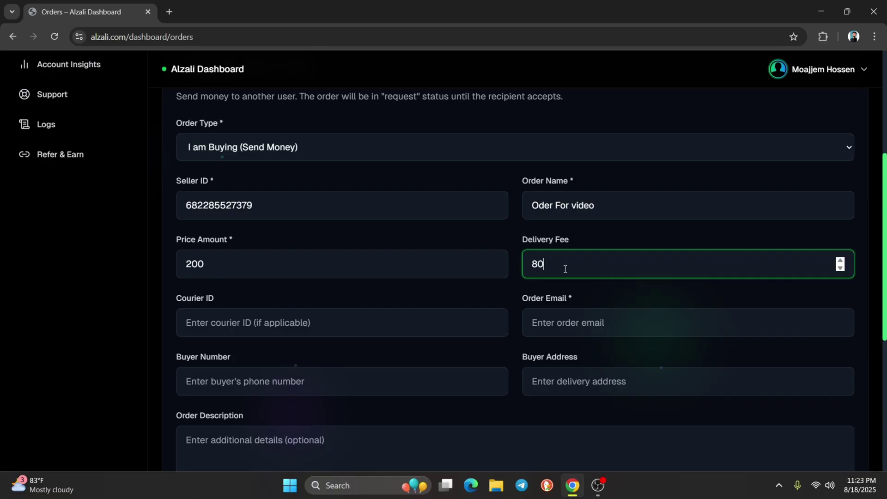
# Fill in the order e-mail, the buyer's phone number and delivery address Dhaka
pyautogui.scroll(-1, 610, 231)
pyautogui.click(593, 262)
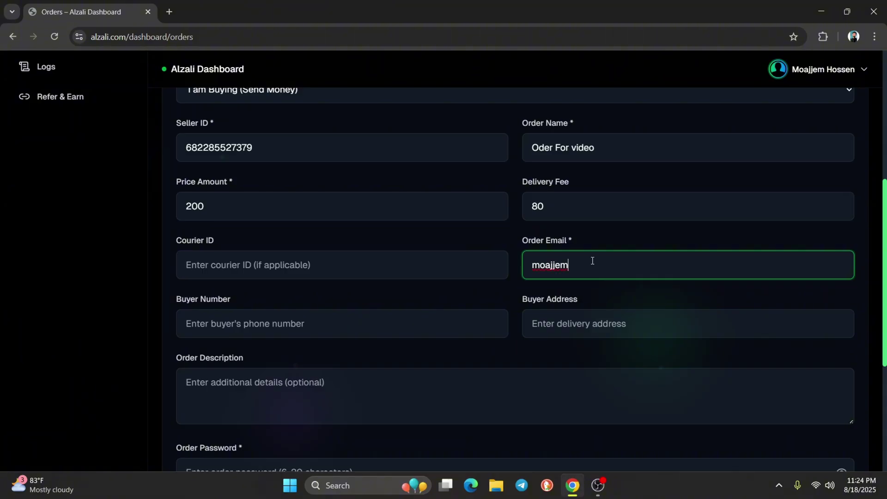
pyautogui.scroll(-1, 442, 305)
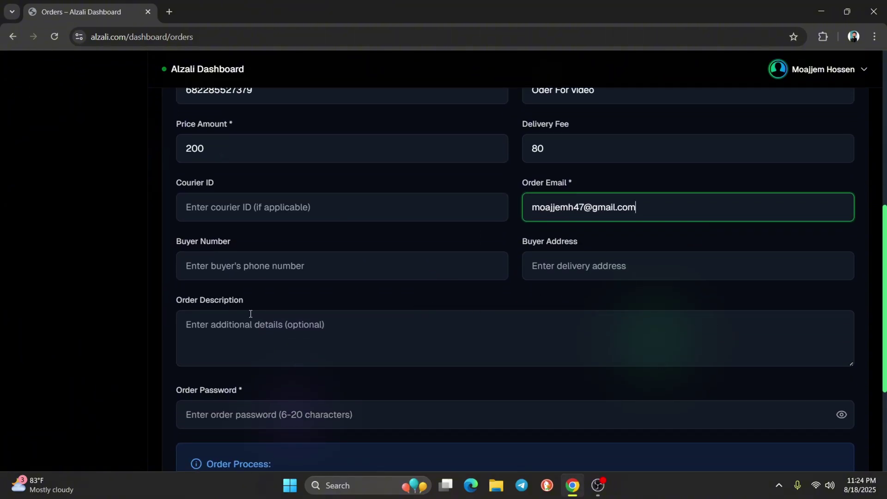
pyautogui.click(203, 263)
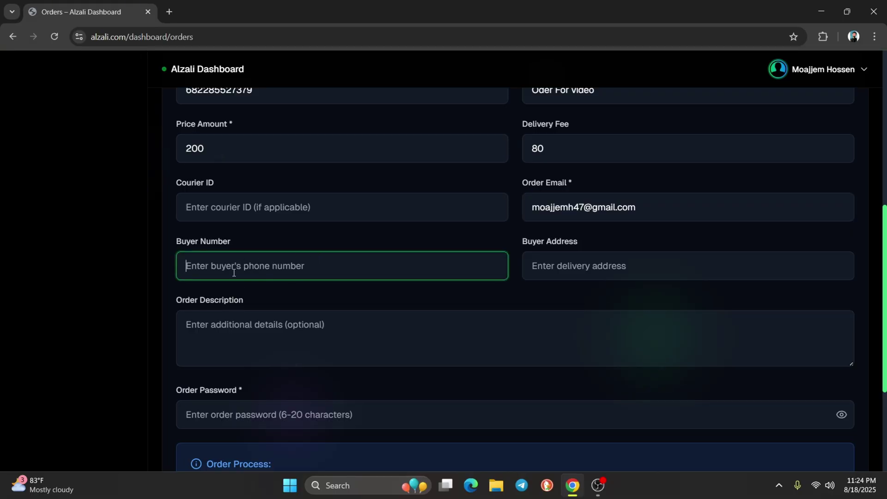
pyautogui.write('017655')
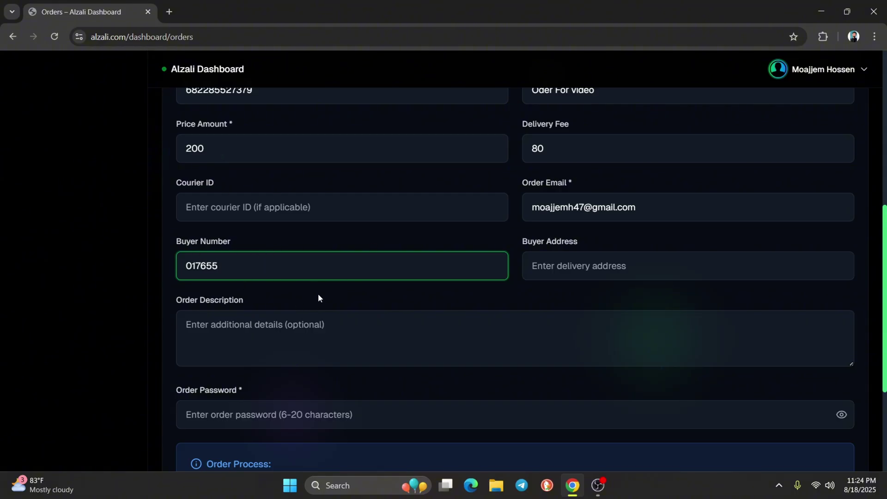
pyautogui.click(588, 262)
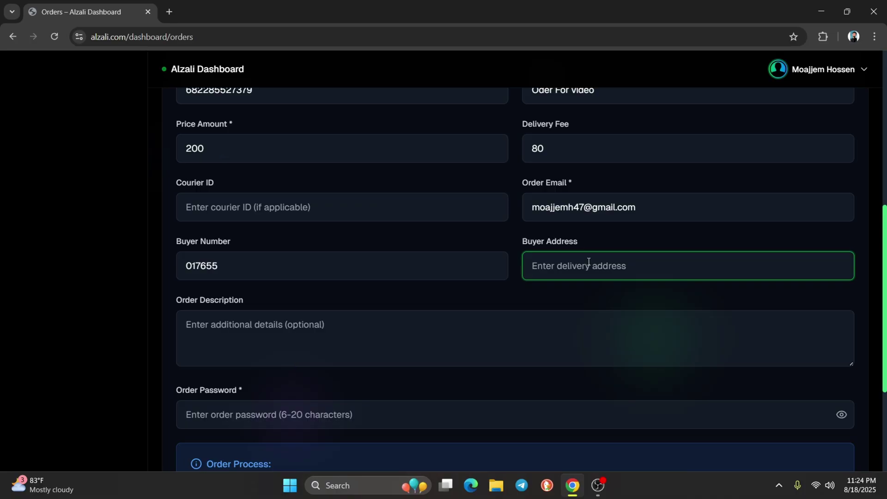
pyautogui.write('d')
pyautogui.press('BackSpace')
pyautogui.write('Dhaka')
# Leave the description empty, enter the order password, create the order, and view Action Required
pyautogui.click(239, 345)
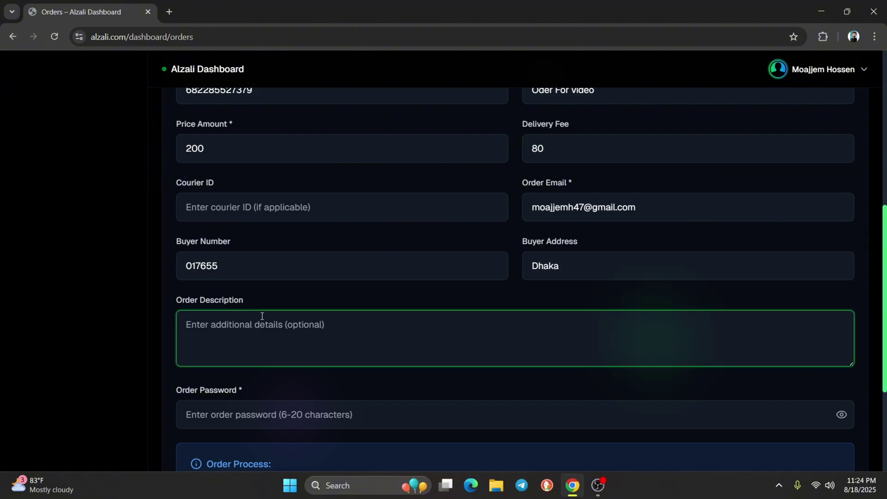
pyautogui.scroll(-2, 283, 341)
pyautogui.click(187, 279)
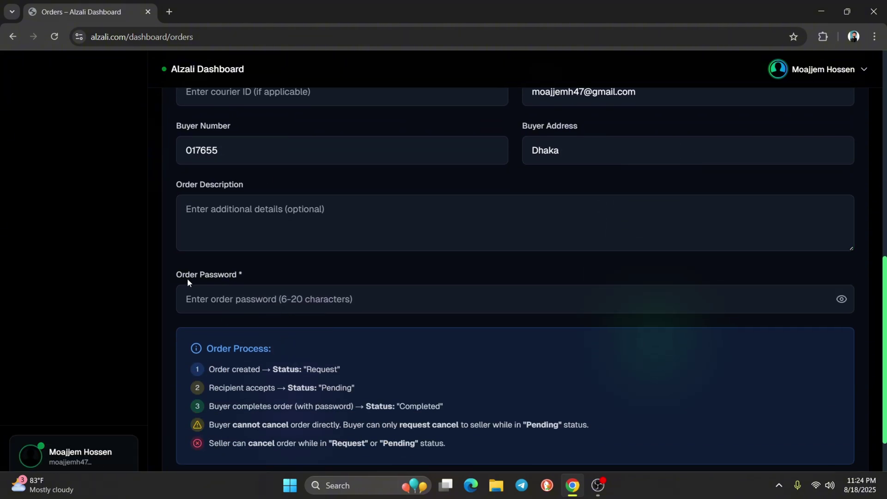
pyautogui.moveTo(176, 276); pyautogui.dragTo(242, 271)
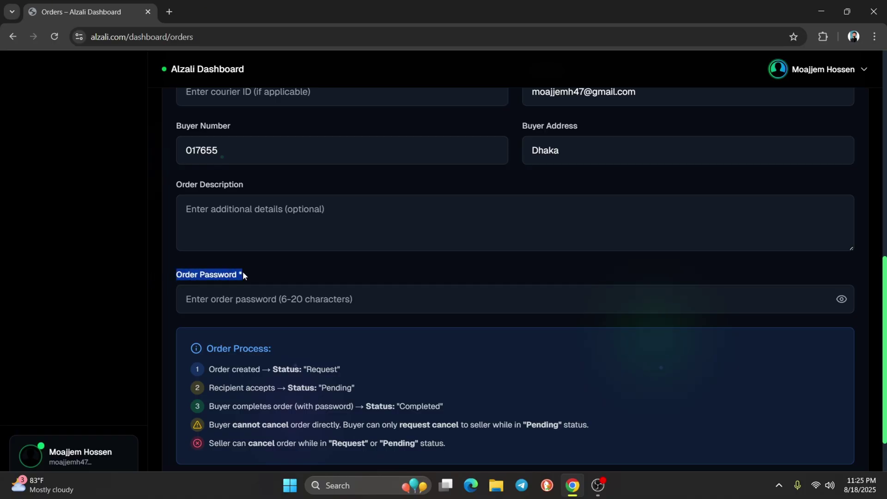
pyautogui.click(267, 304)
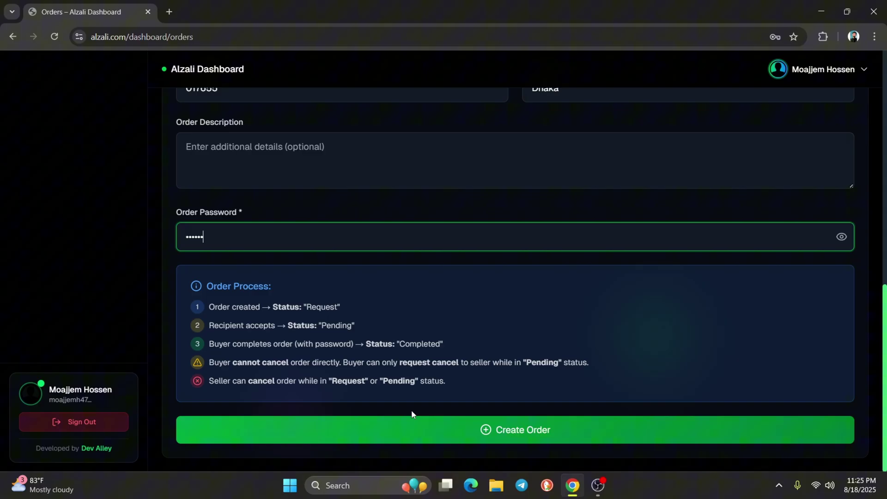
pyautogui.click(412, 424)
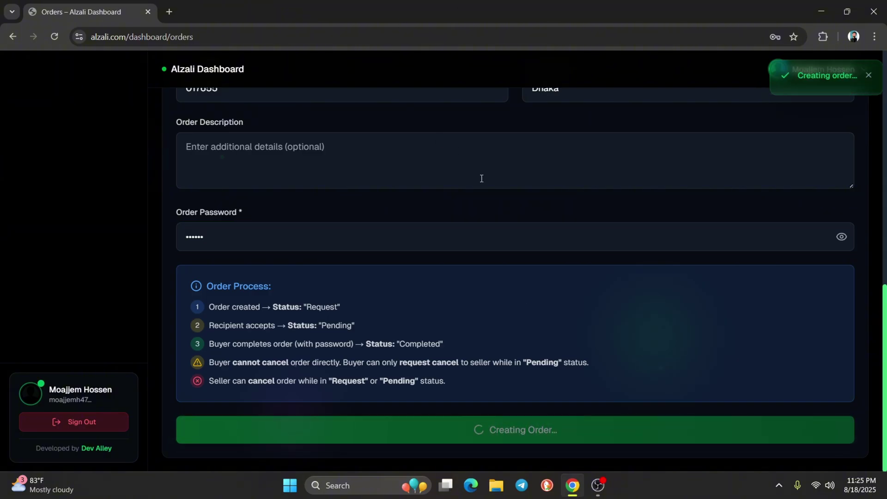
pyautogui.scroll(5, 636, 222)
pyautogui.scroll(7, 635, 219)
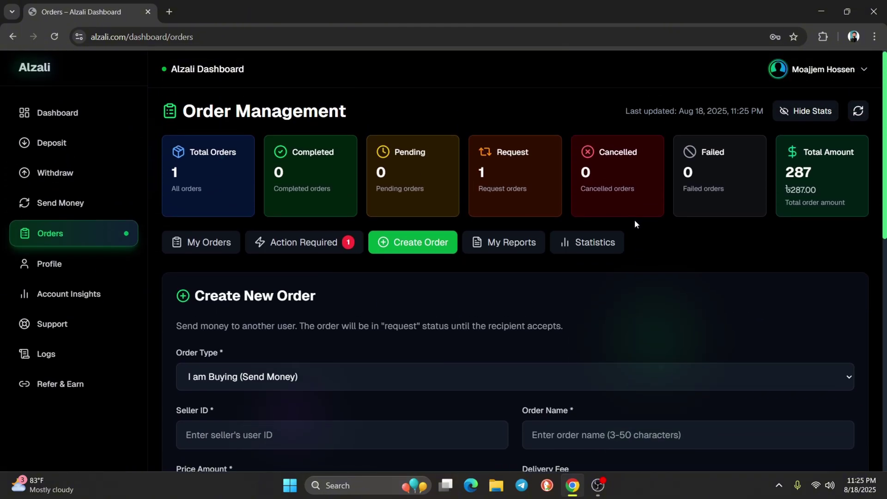
pyautogui.click(316, 245)
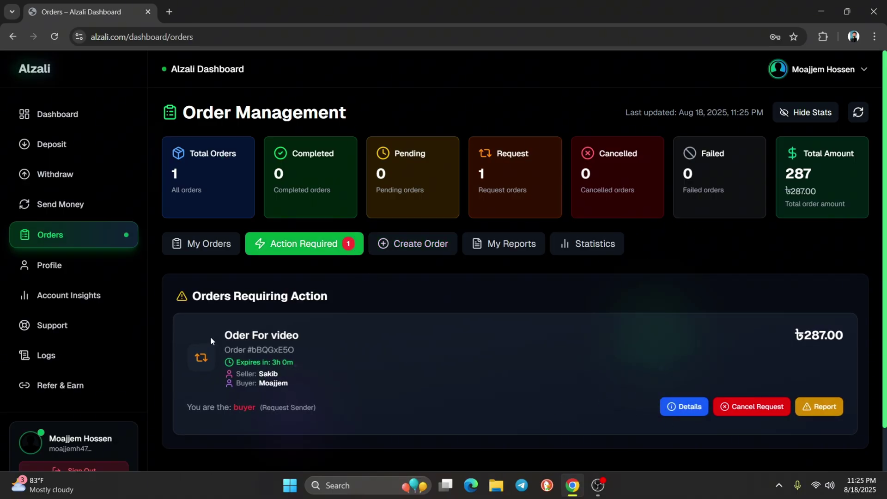
pyautogui.moveTo(223, 336); pyautogui.dragTo(280, 336)
# Bring up the ৳287.00 'Oder For video' order card on the seller's Android phone
pyautogui.click(290, 337)
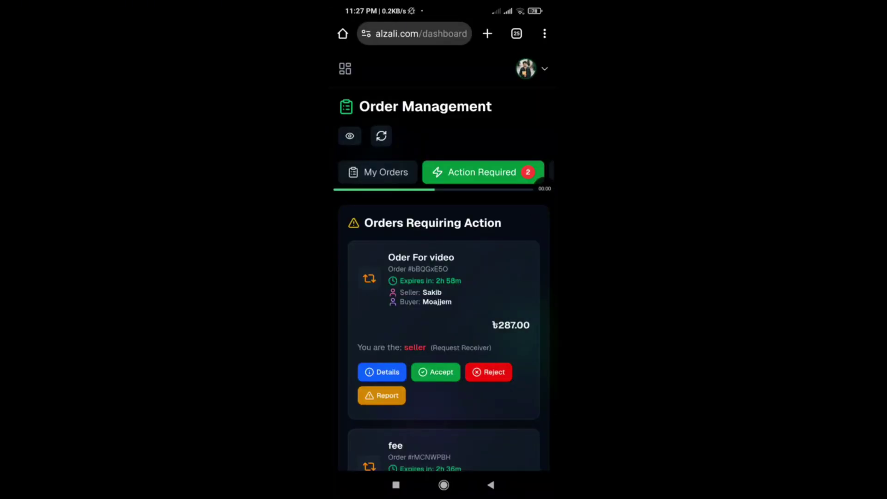
pyautogui.click(544, 187)
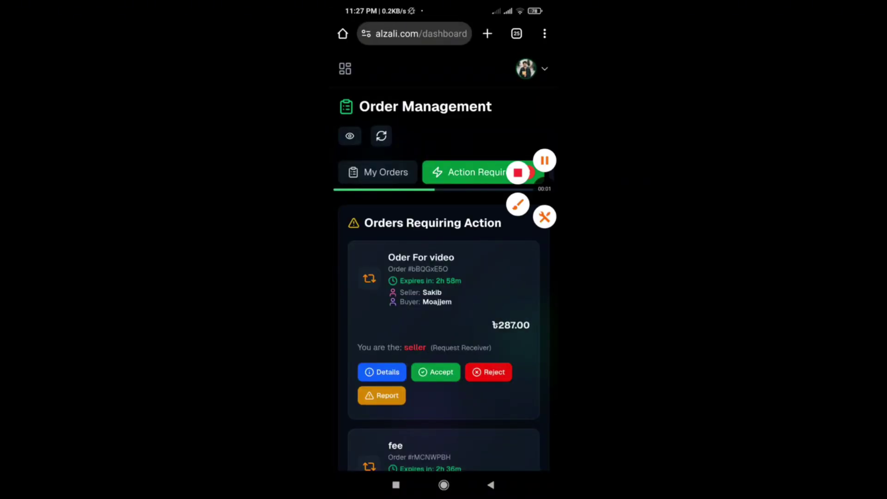
pyautogui.click(511, 207)
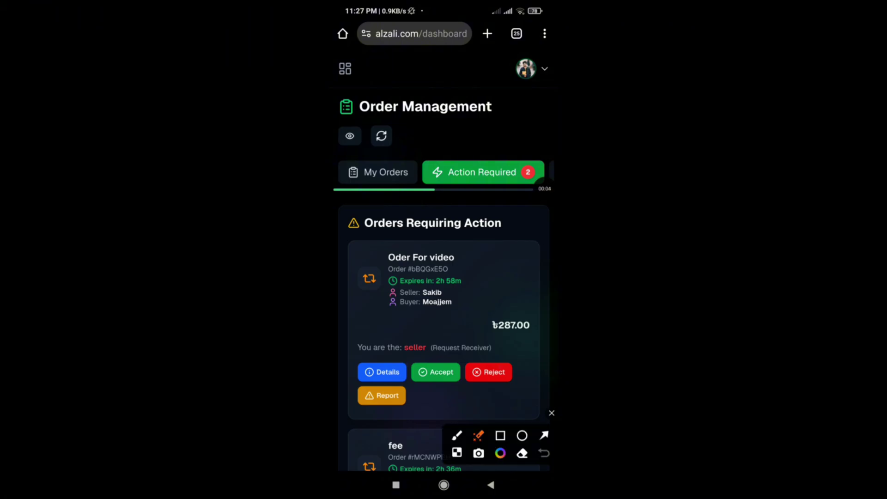
pyautogui.click(500, 435)
pyautogui.moveTo(346, 334)
pyautogui.mouseDown()
pyautogui.moveTo(360, 347)
pyautogui.moveTo(514, 360)
pyautogui.mouseUp()
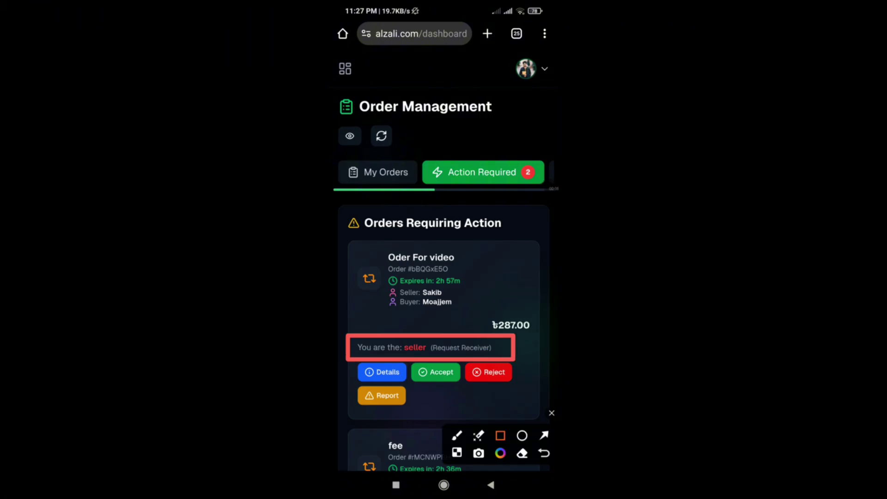
pyautogui.click(544, 435)
pyautogui.moveTo(487, 231); pyautogui.dragTo(418, 334)
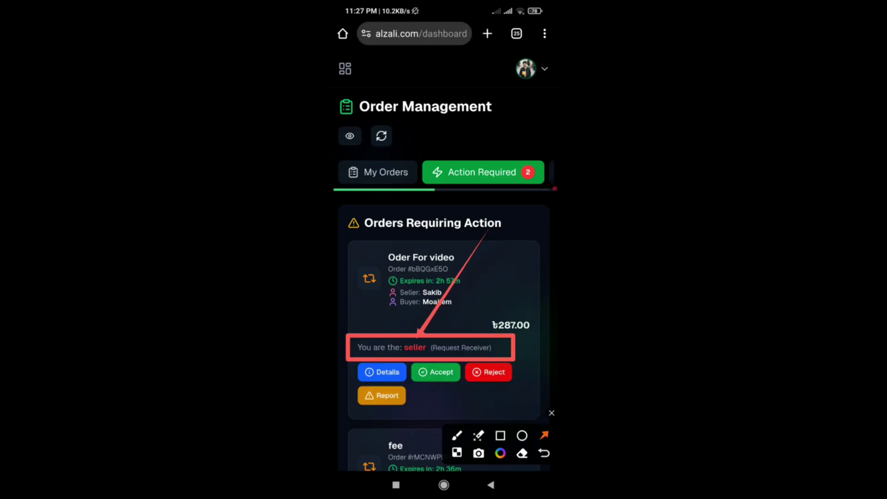
pyautogui.moveTo(358, 254)
pyautogui.mouseDown()
pyautogui.moveTo(412, 338)
pyautogui.moveTo(406, 333)
pyautogui.mouseUp()
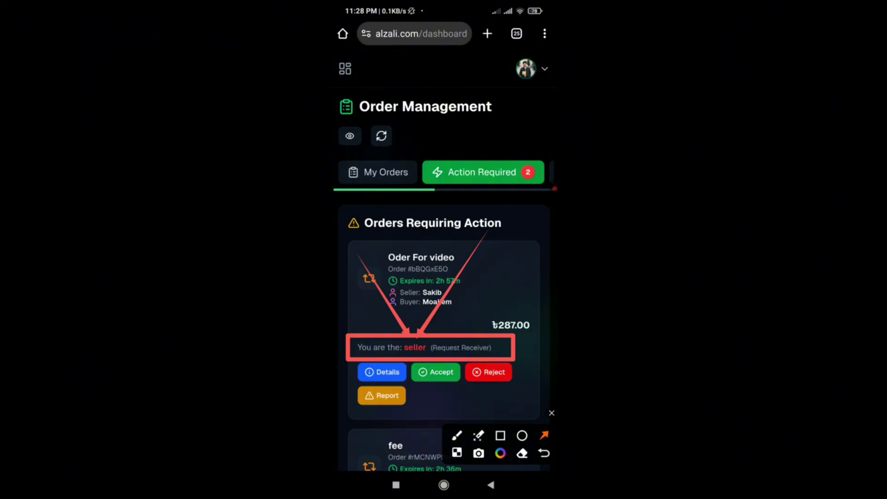
pyautogui.click(551, 413)
# Accept the order as the seller and confirm in the Accept Order dialog
pyautogui.click(435, 372)
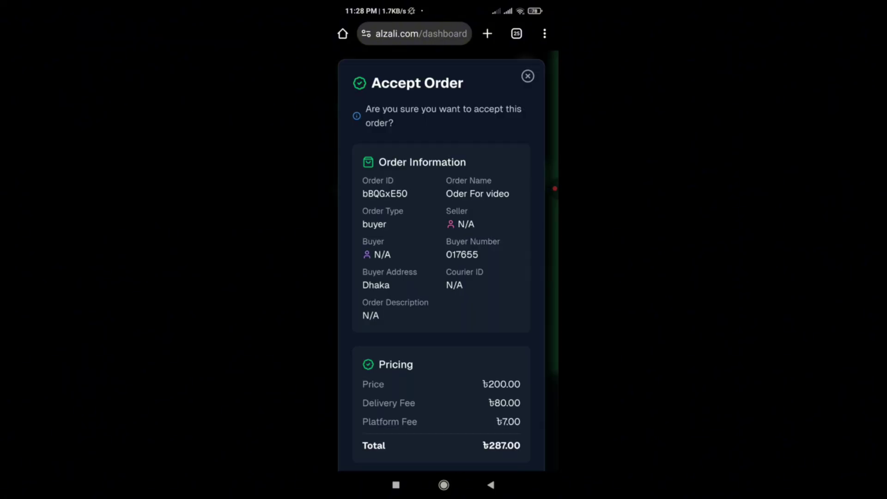
pyautogui.scroll(-3, 441, 254)
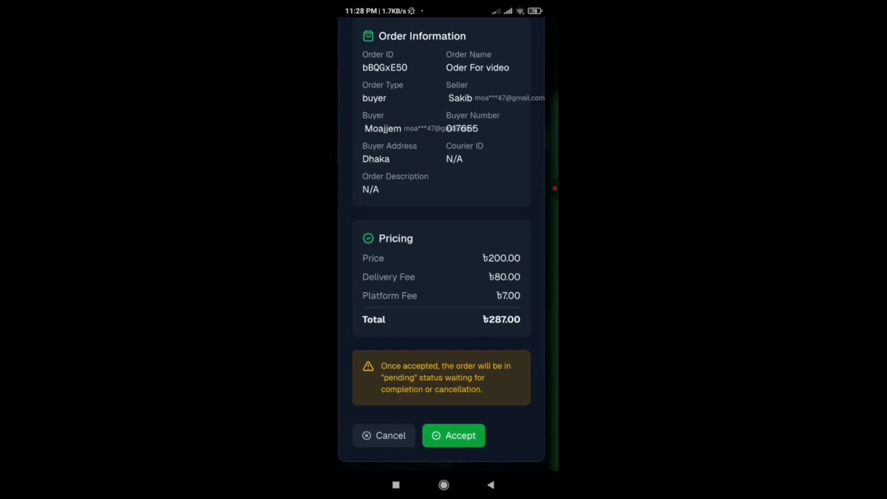
pyautogui.click(454, 435)
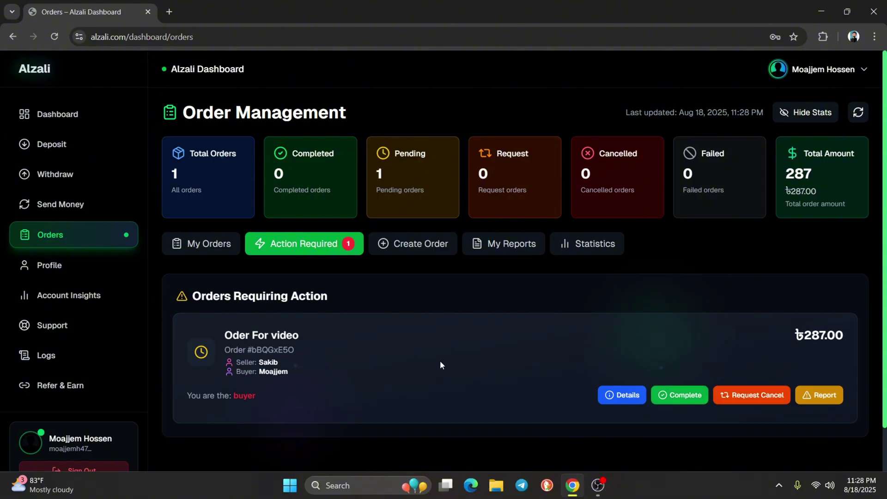
pyautogui.click(767, 397)
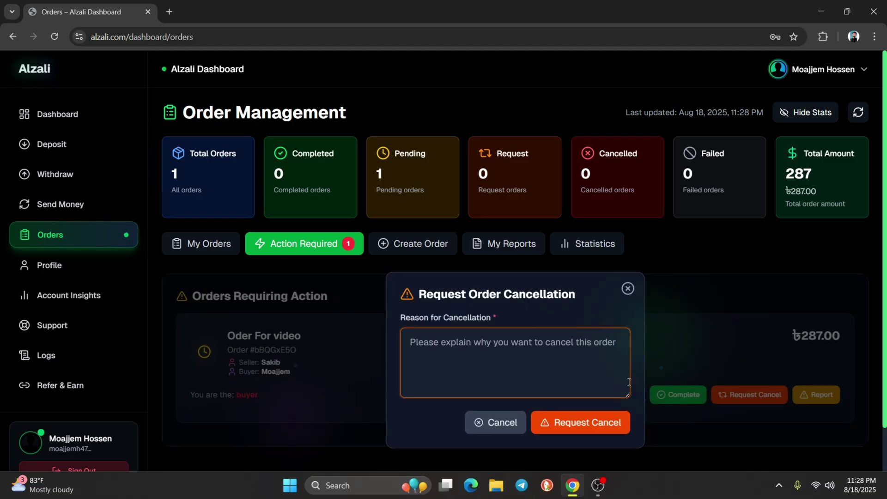
pyautogui.click(492, 424)
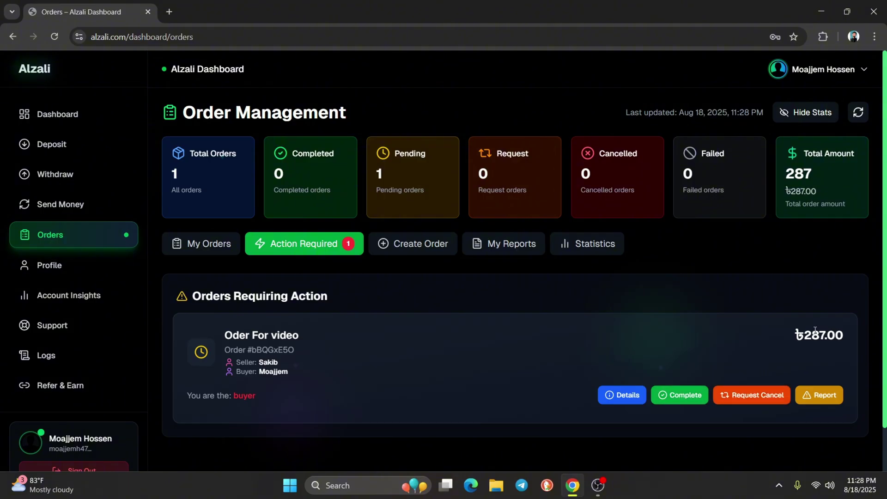
pyautogui.click(811, 398)
pyautogui.click(609, 94)
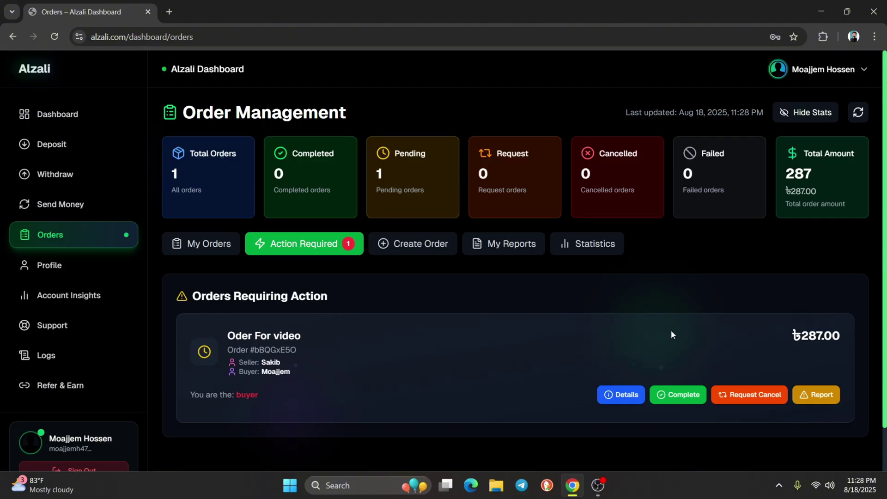
pyautogui.click(621, 395)
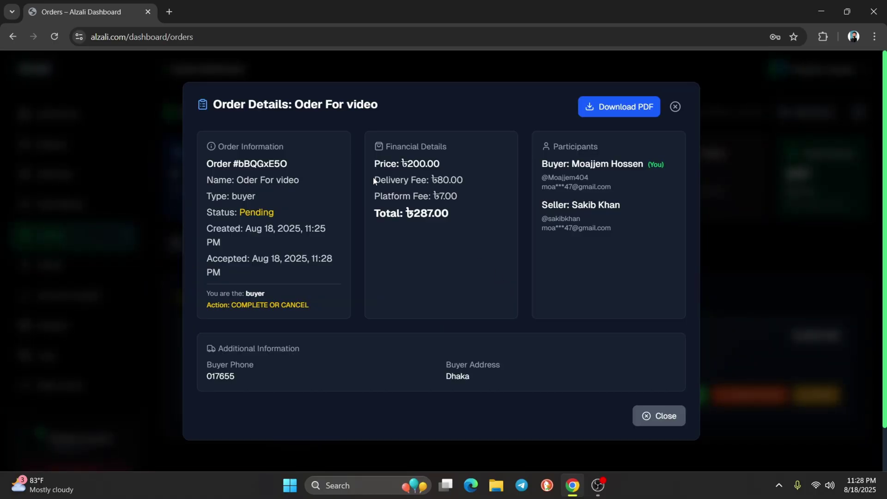
pyautogui.moveTo(374, 179); pyautogui.dragTo(464, 182)
pyautogui.click(438, 180)
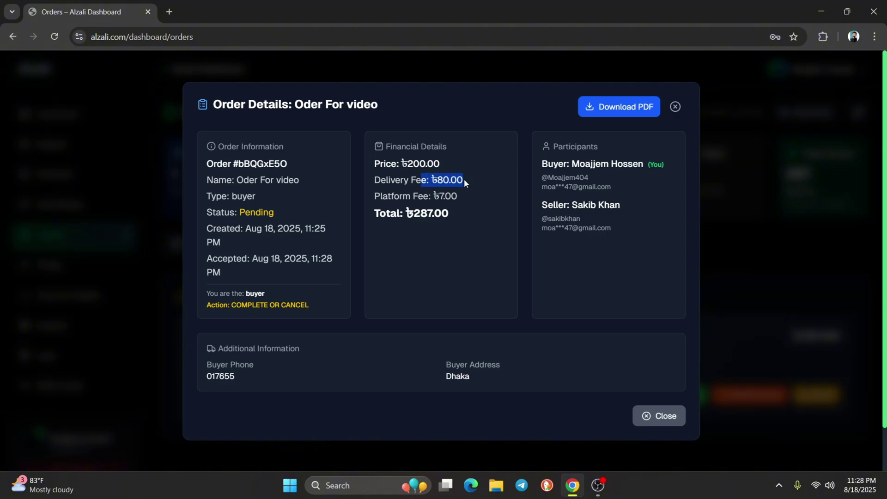
pyautogui.click(464, 180)
pyautogui.moveTo(362, 162); pyautogui.dragTo(443, 162)
pyautogui.click(442, 162)
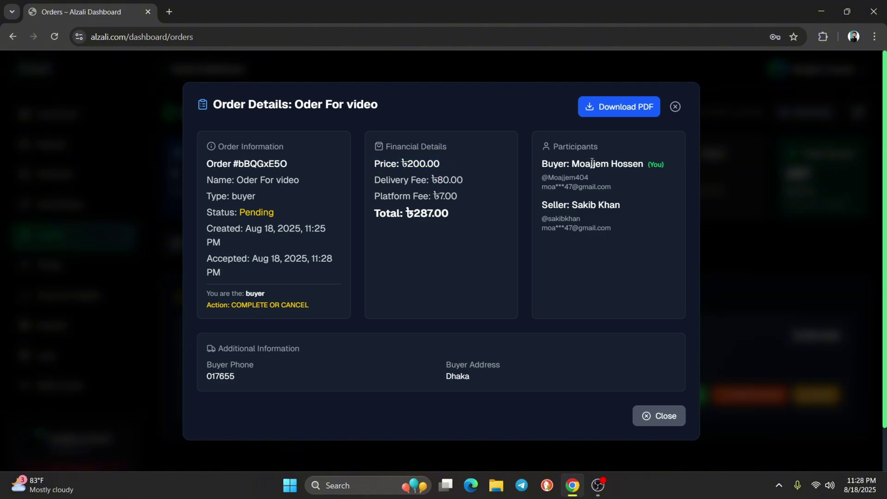
pyautogui.click(675, 107)
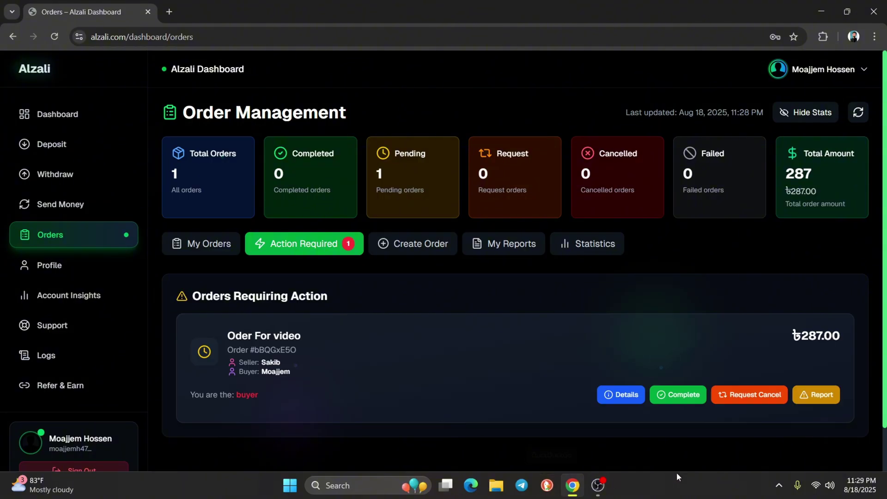
pyautogui.click(821, 395)
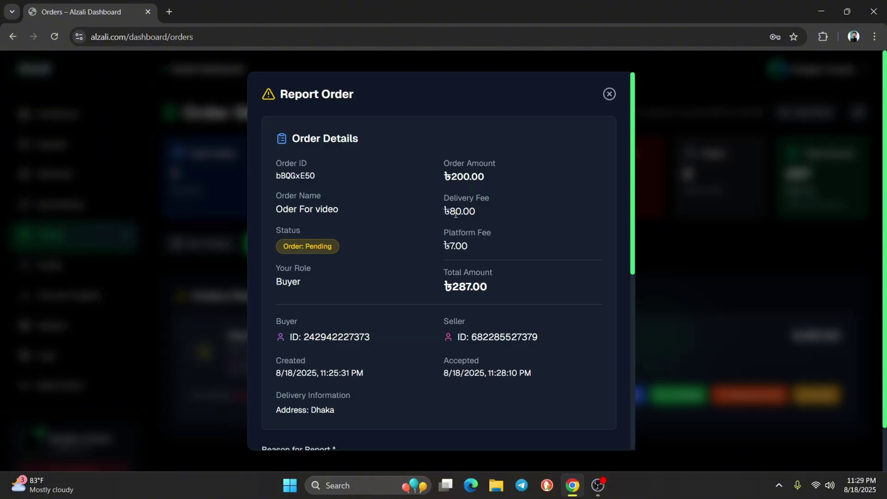
pyautogui.moveTo(455, 161); pyautogui.dragTo(483, 175)
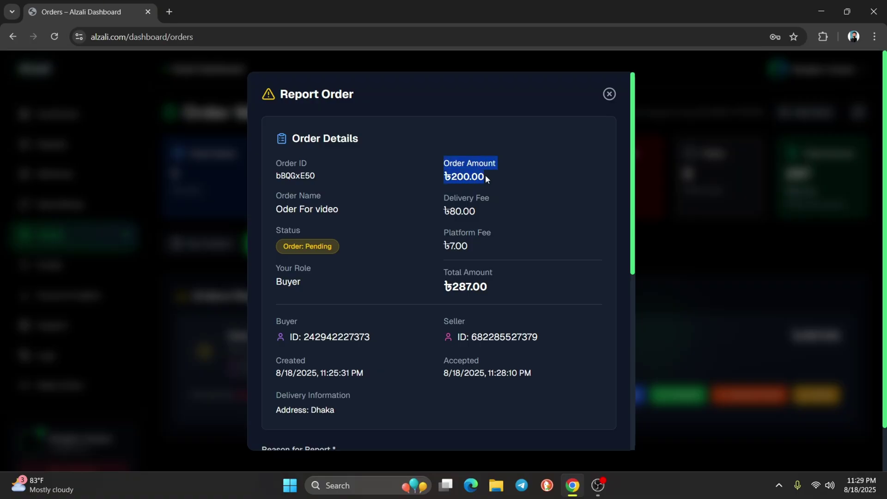
pyautogui.click(447, 200)
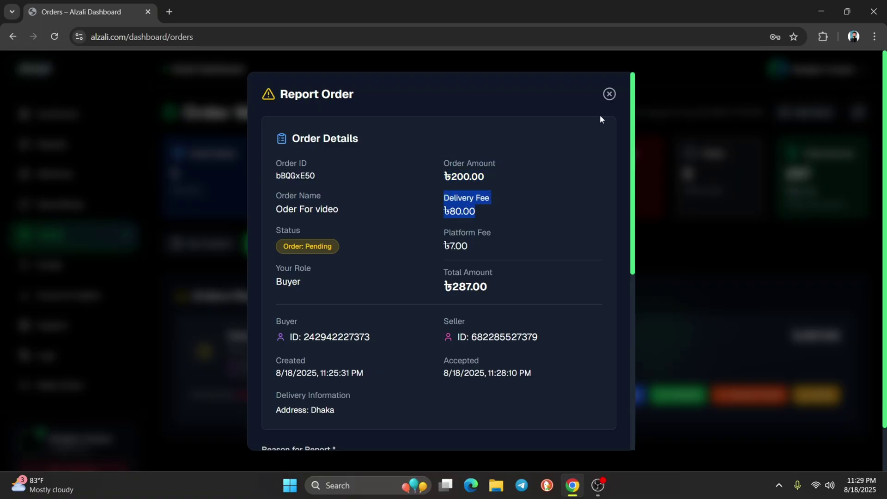
pyautogui.click(611, 93)
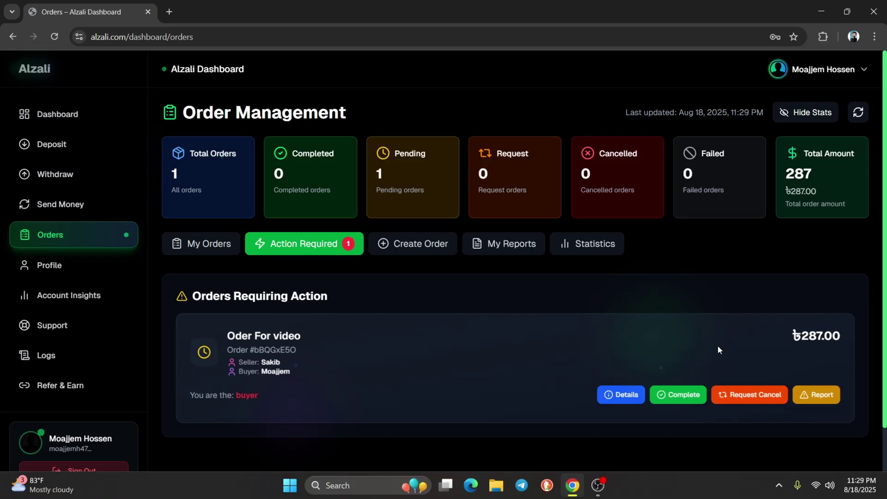
pyautogui.click(749, 398)
pyautogui.click(627, 287)
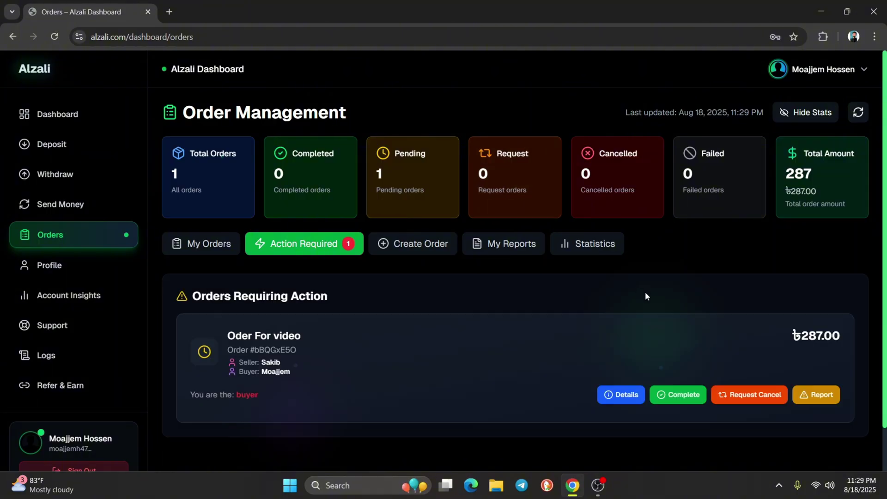
pyautogui.click(637, 395)
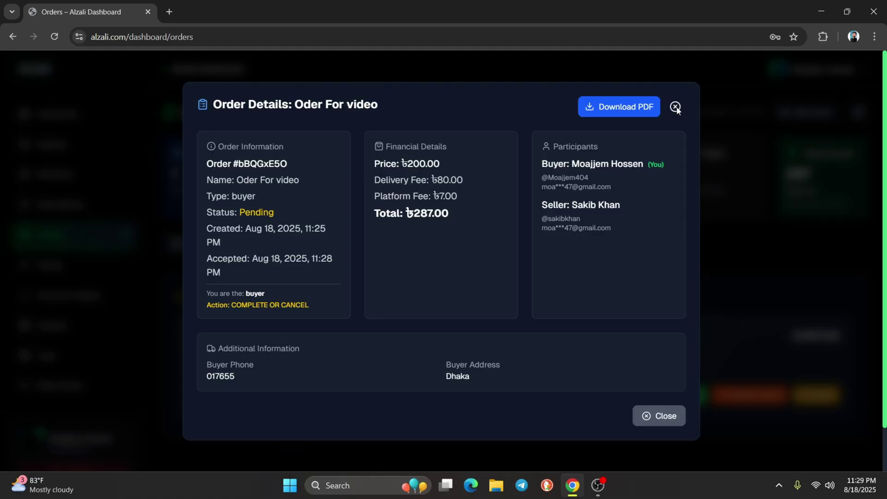
pyautogui.moveTo(375, 163); pyautogui.dragTo(472, 184)
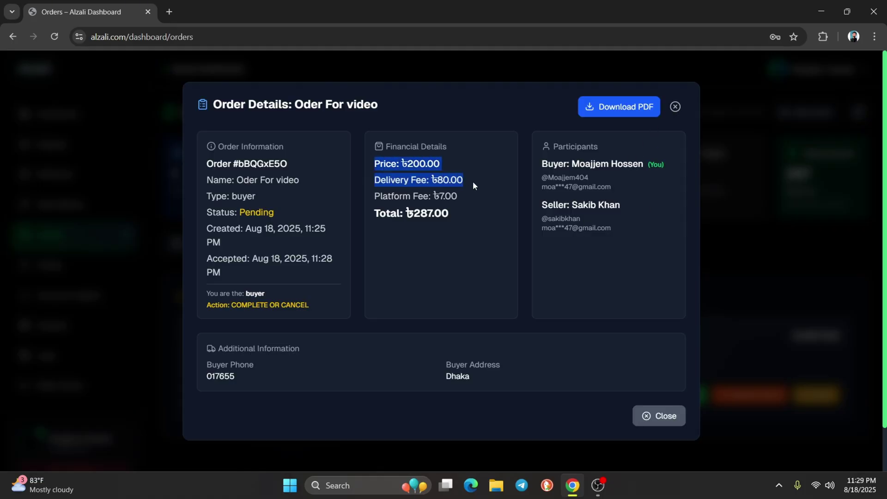
pyautogui.click(674, 108)
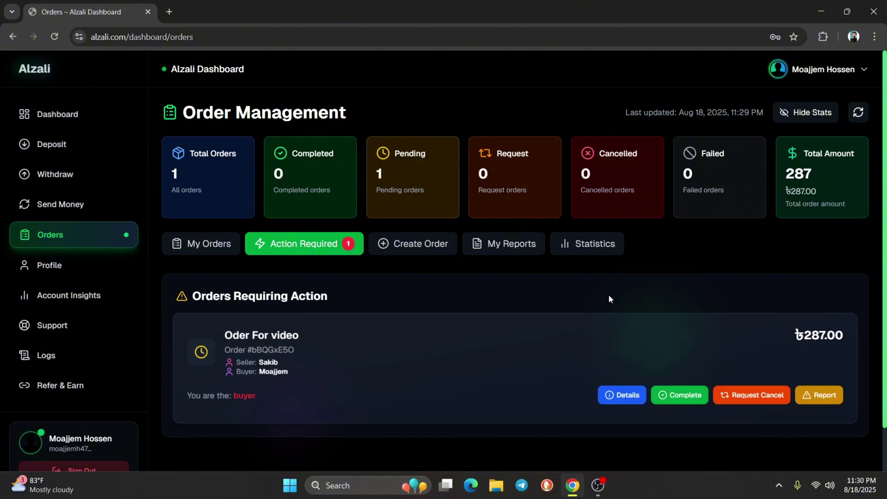
# Report the ৳287.00 'Oder For video' order to admin with reason Non-delivery
pyautogui.click(528, 250)
pyautogui.click(326, 243)
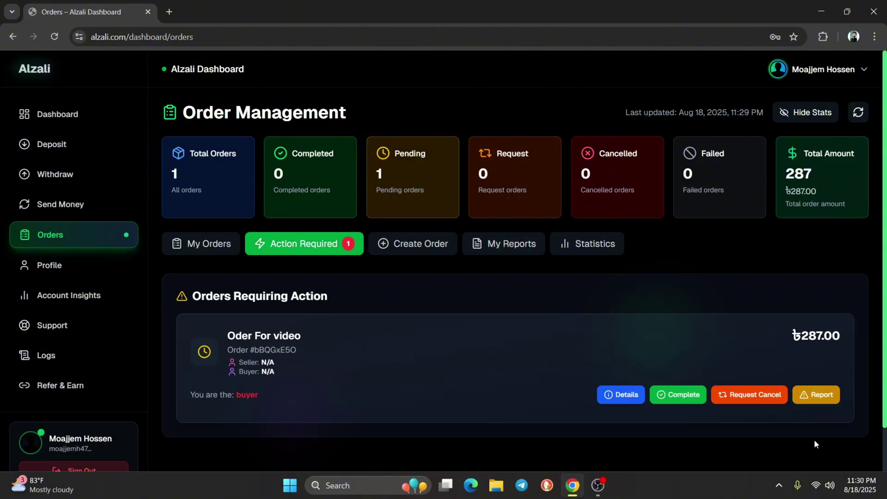
pyautogui.click(819, 399)
pyautogui.scroll(-7, 414, 393)
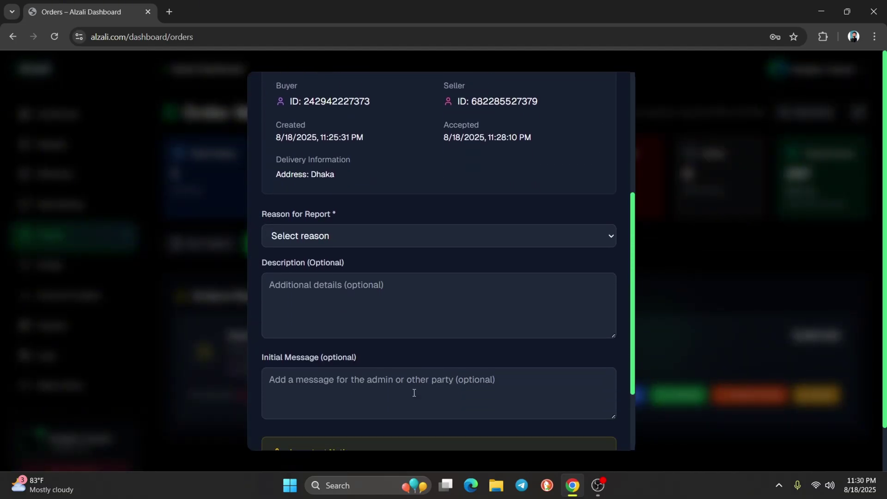
pyautogui.click(344, 146)
pyautogui.click(325, 184)
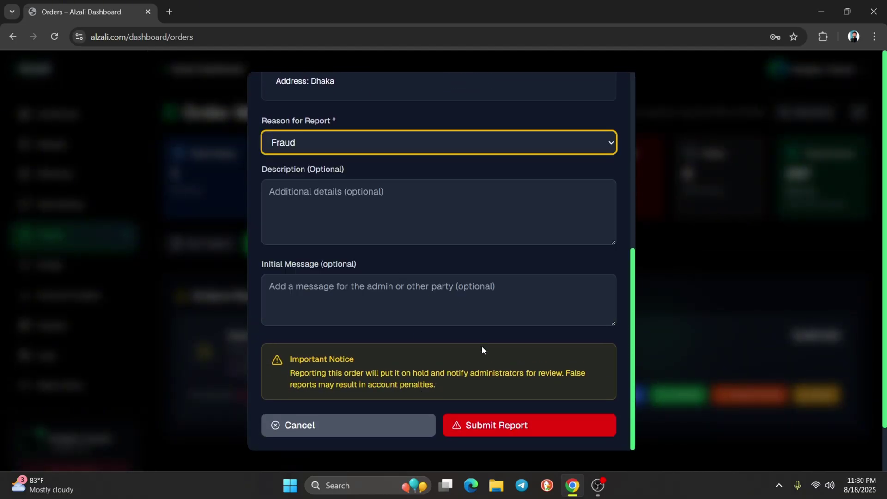
pyautogui.click(382, 151)
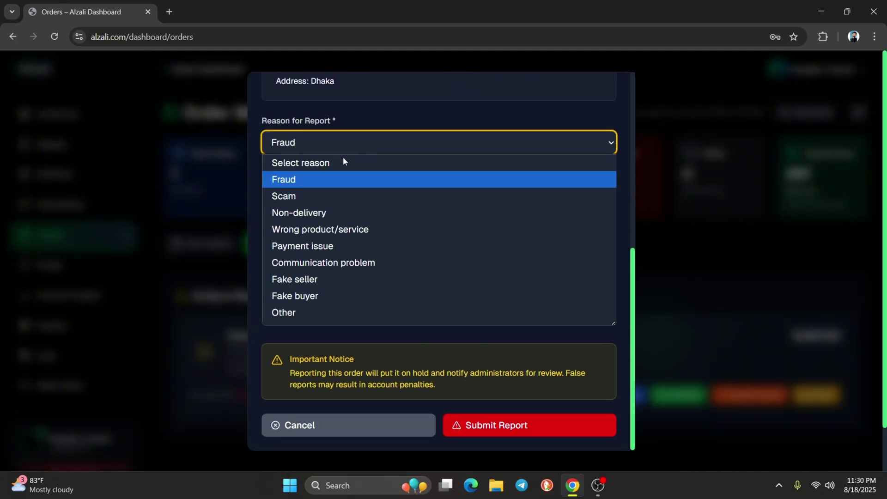
pyautogui.click(305, 213)
pyautogui.click(485, 427)
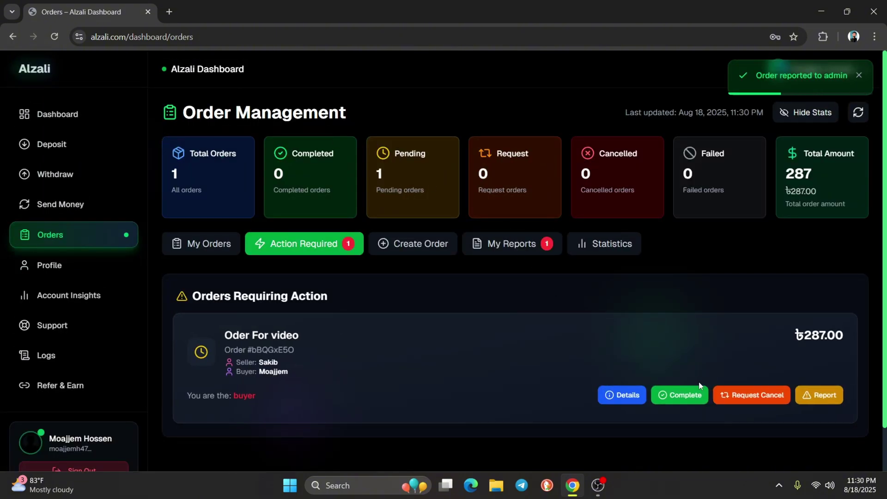
pyautogui.click(532, 241)
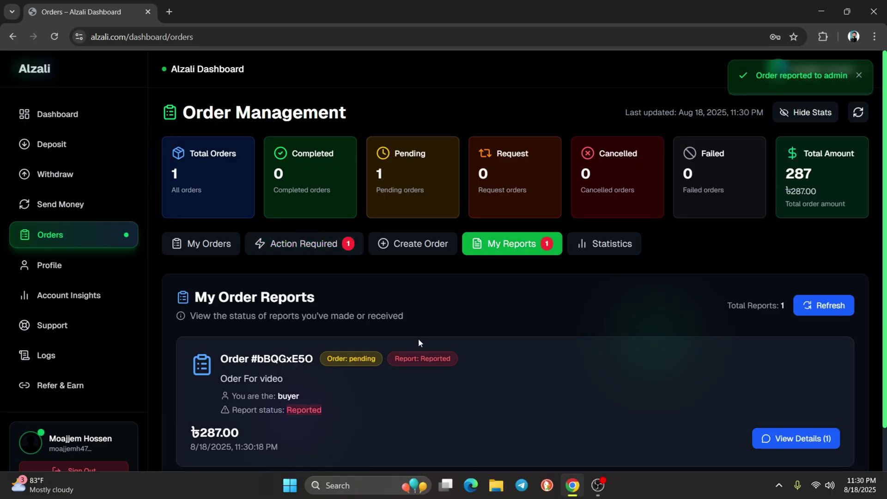
pyautogui.scroll(-2, 418, 338)
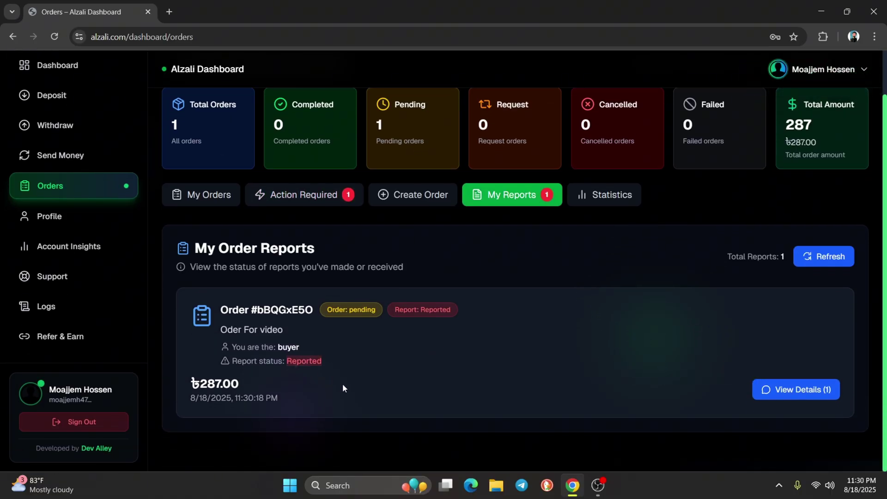
pyautogui.click(767, 390)
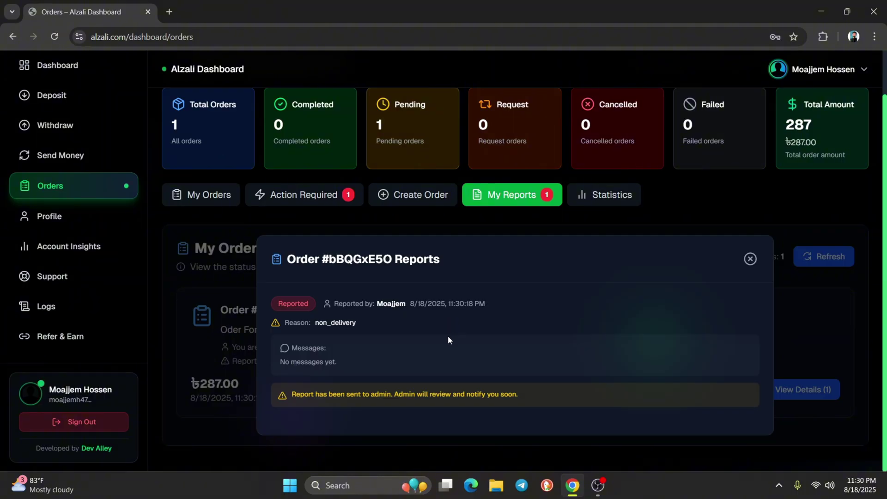
pyautogui.click(750, 259)
pyautogui.scroll(1, 277, 235)
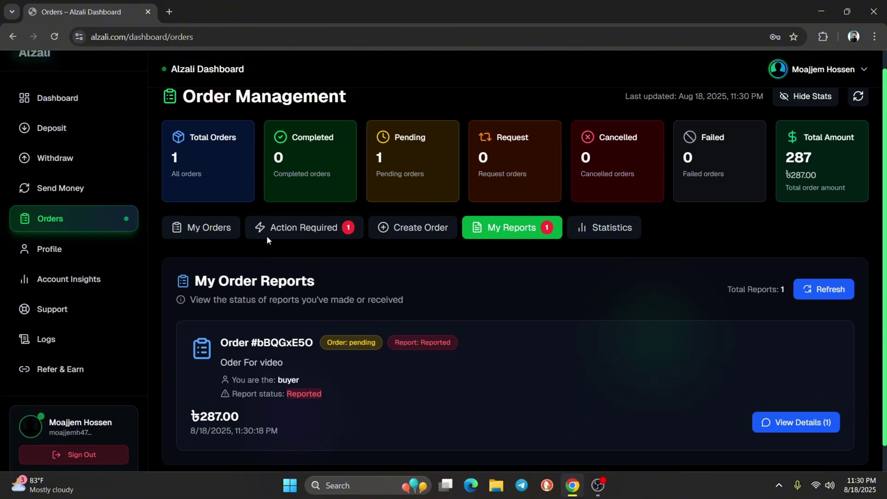
pyautogui.click(296, 251)
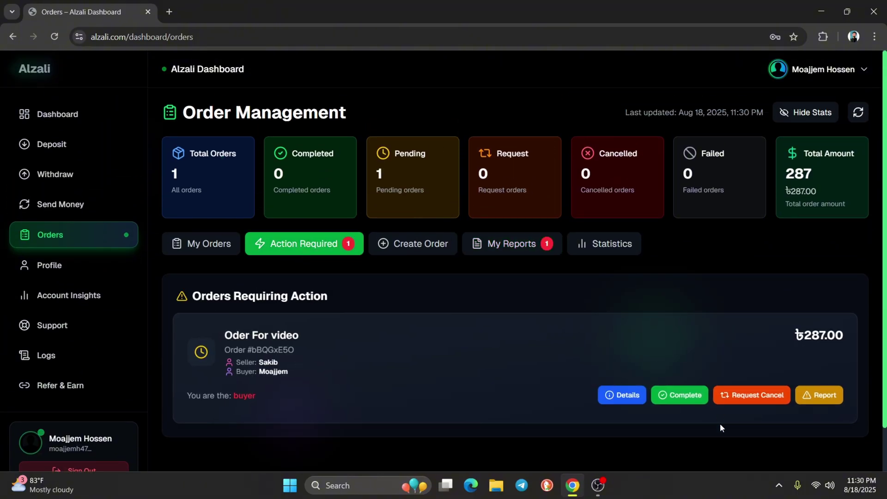